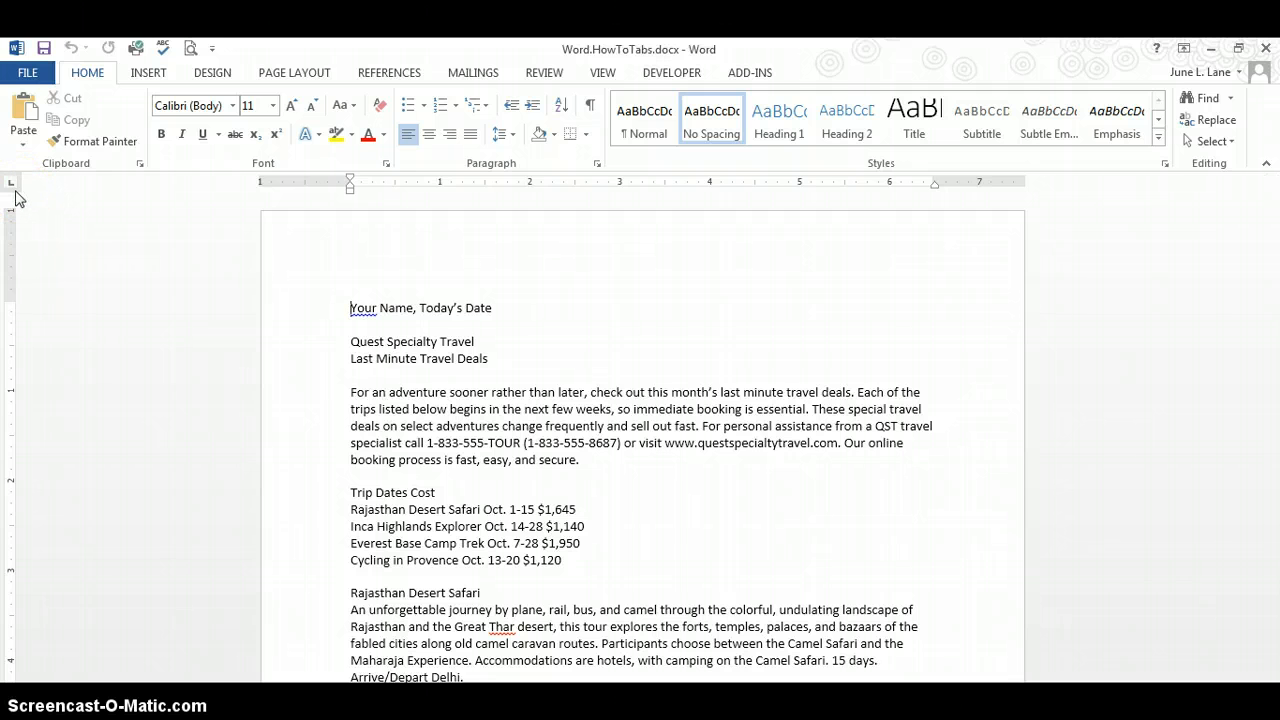
Cycle the ruler's tab selector through all the tab and indent types, from Left Tab back to Left Tab.
click(25, 200)
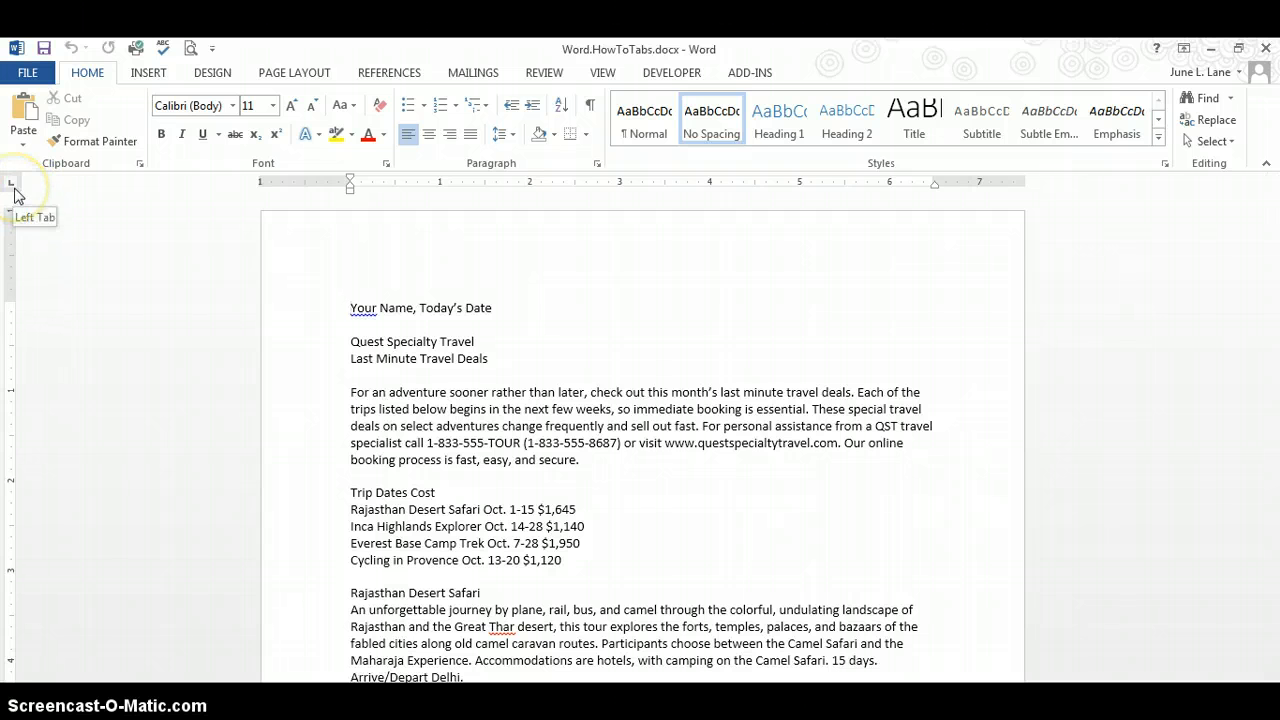
click(15, 194)
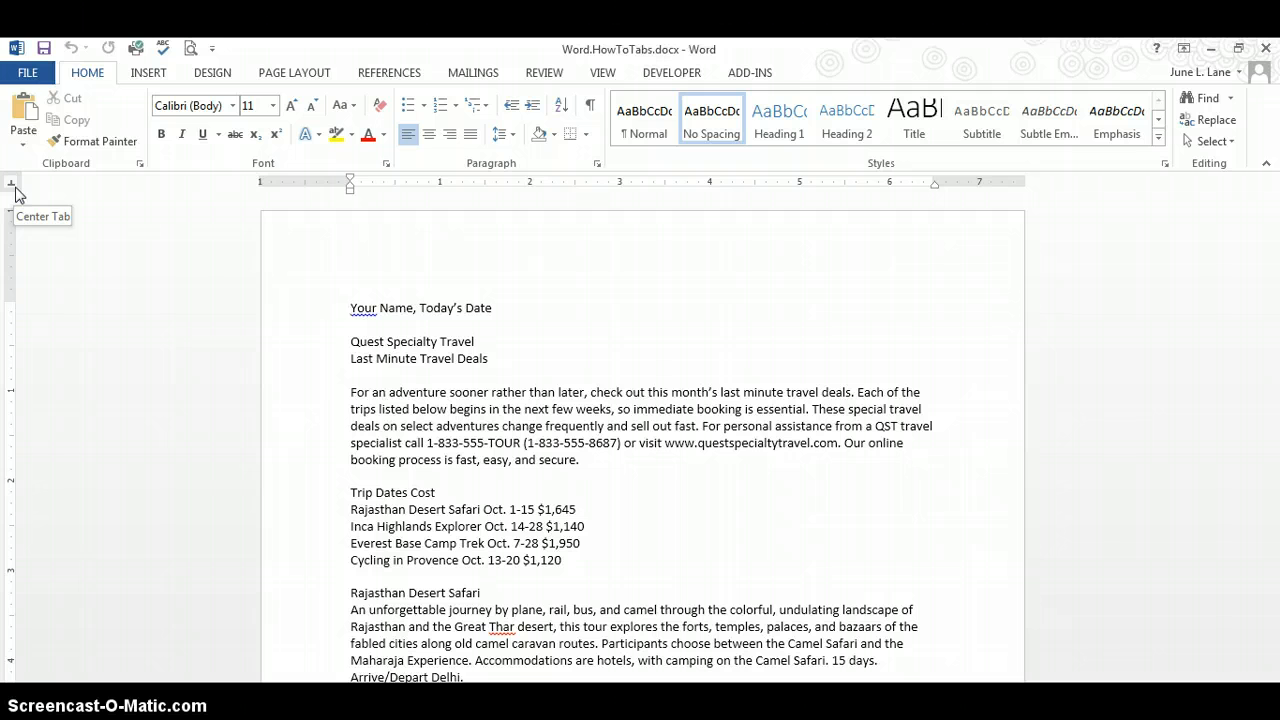
click(15, 194)
click(15, 194)
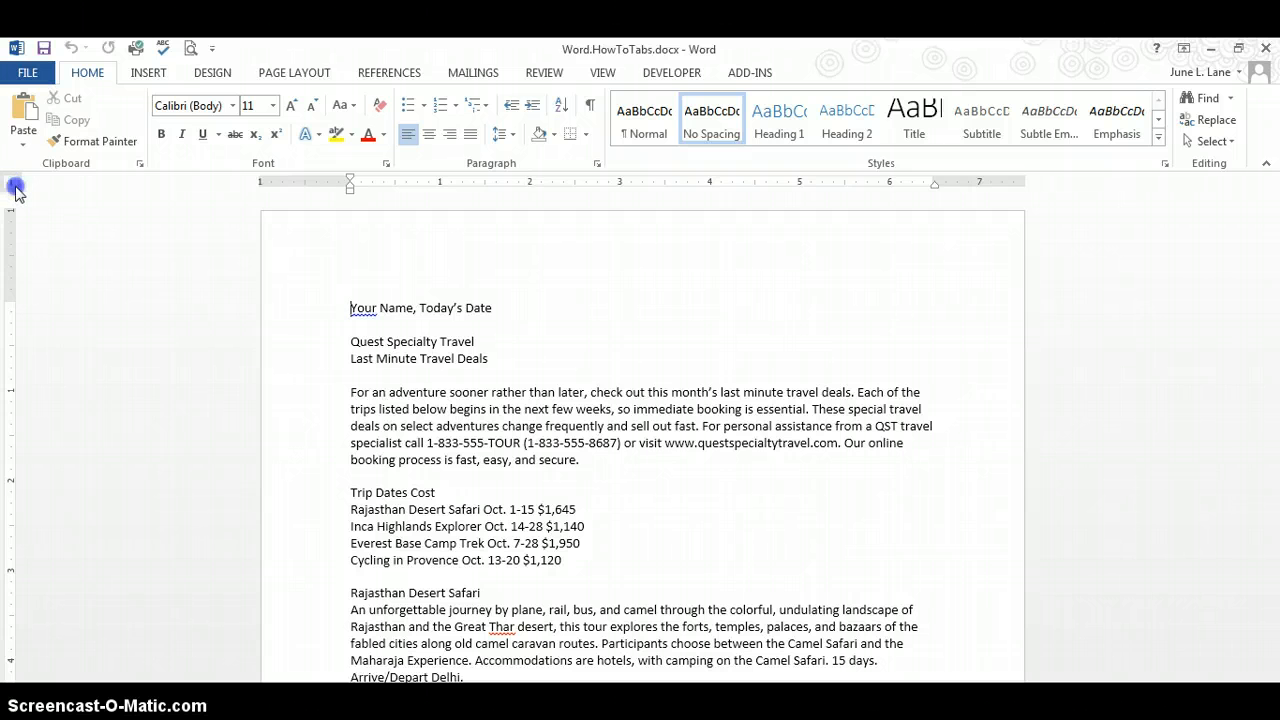
click(17, 194)
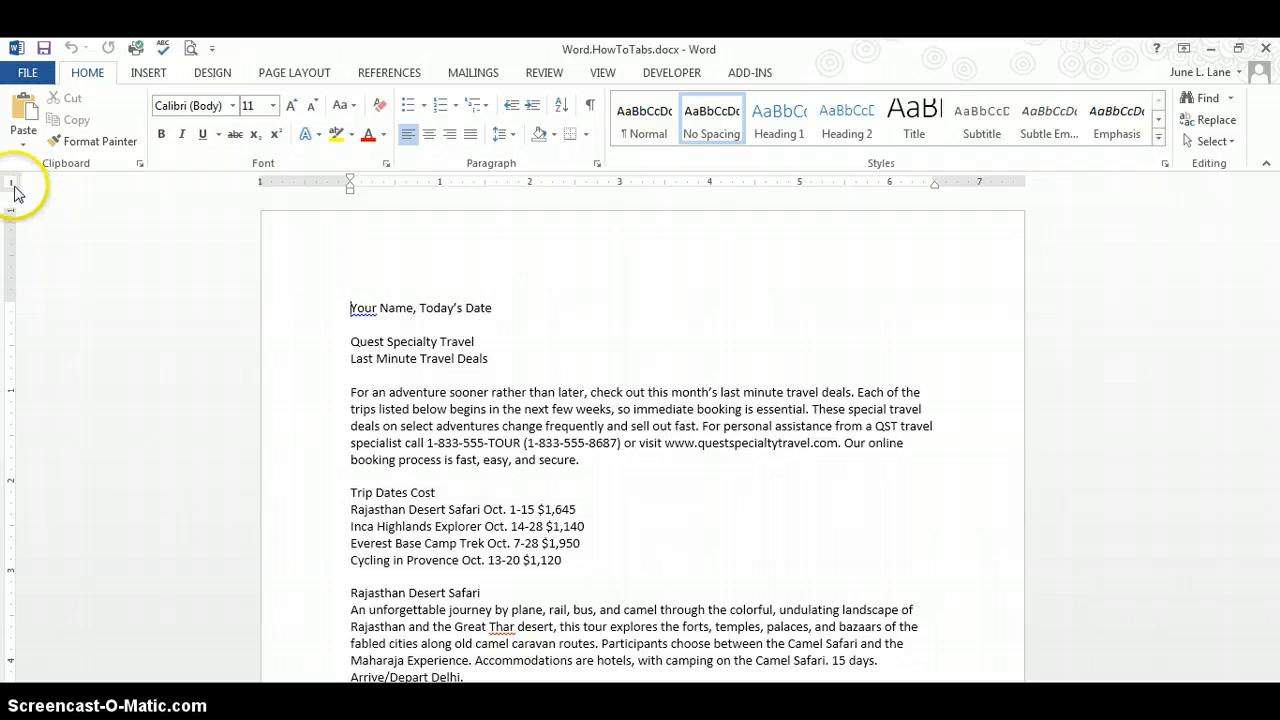
click(11, 191)
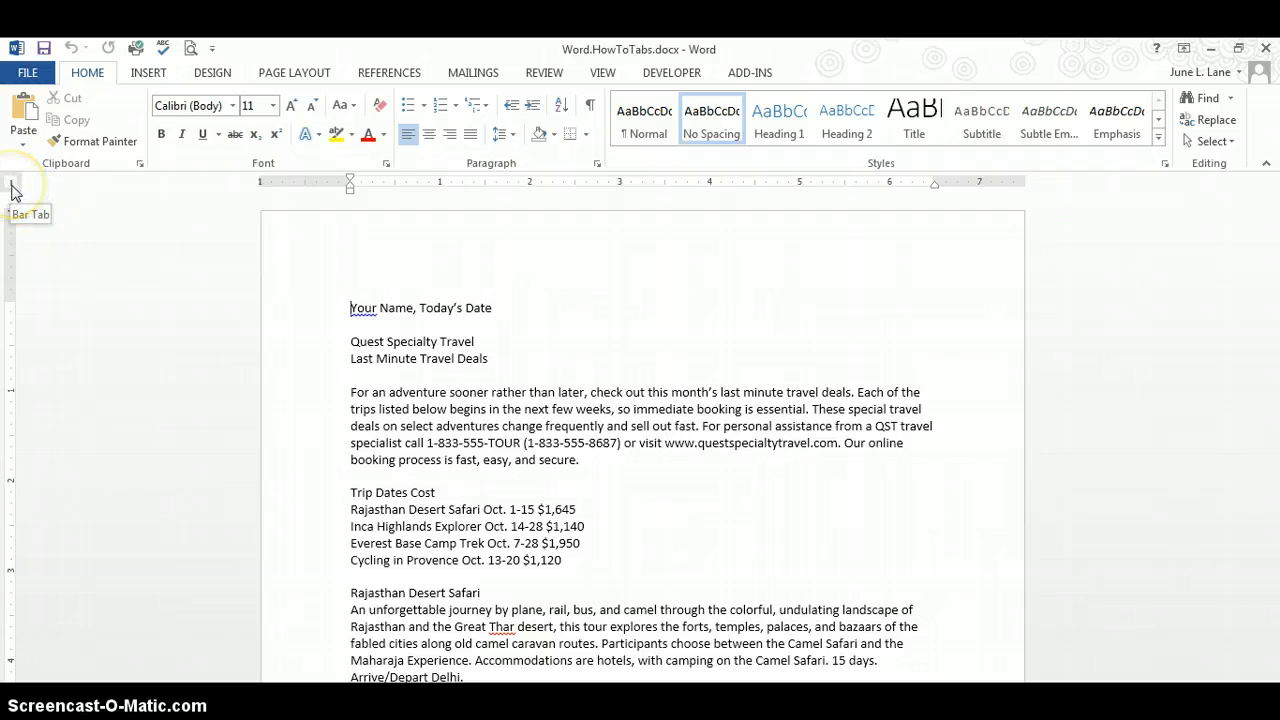
click(13, 192)
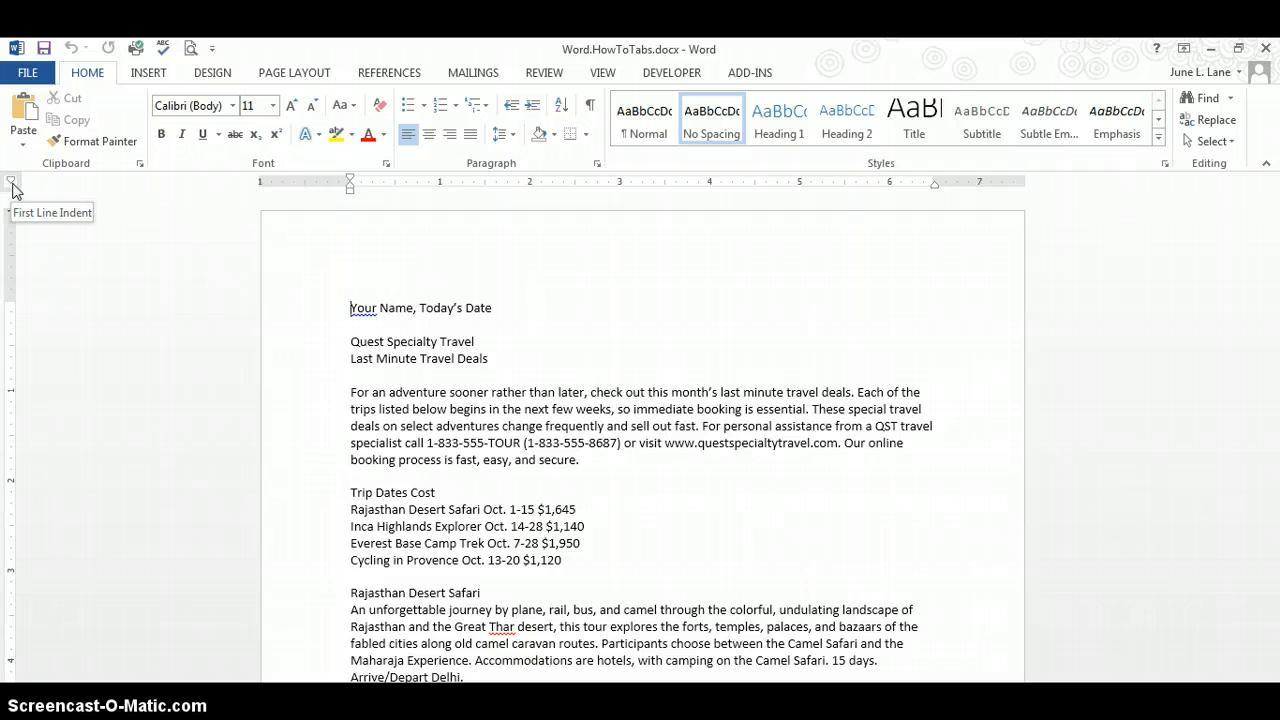
click(13, 191)
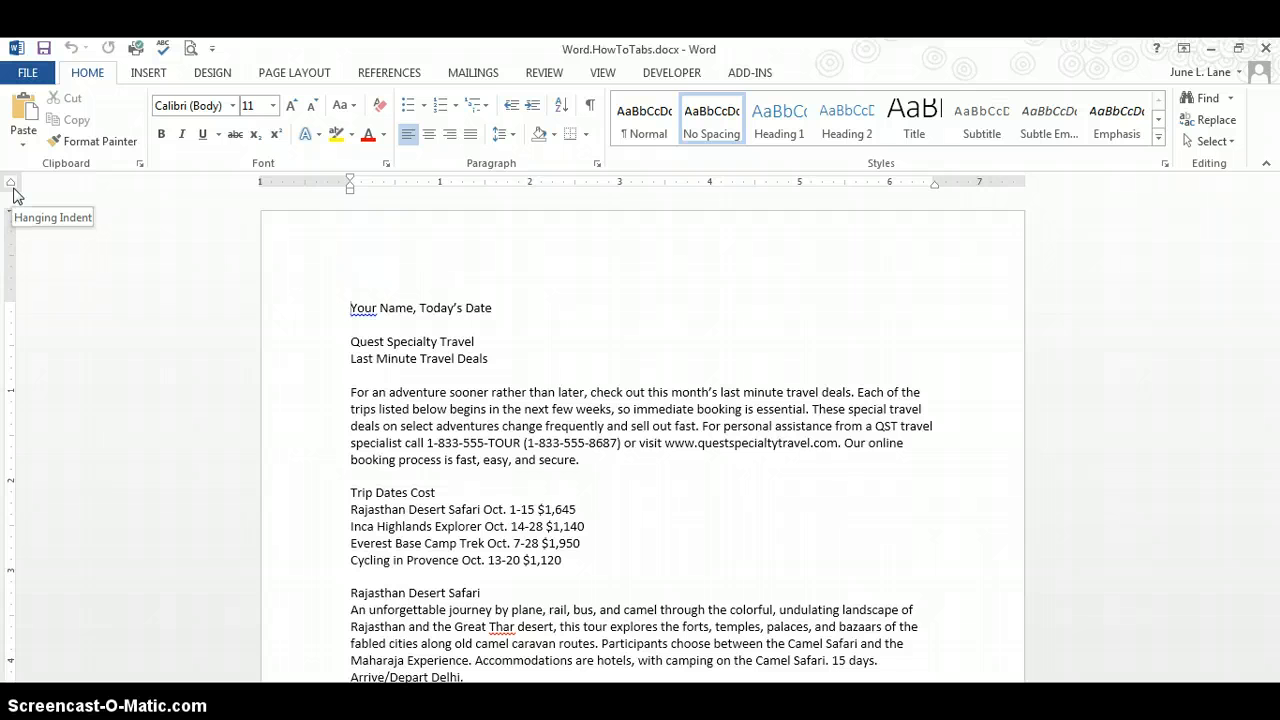
click(14, 192)
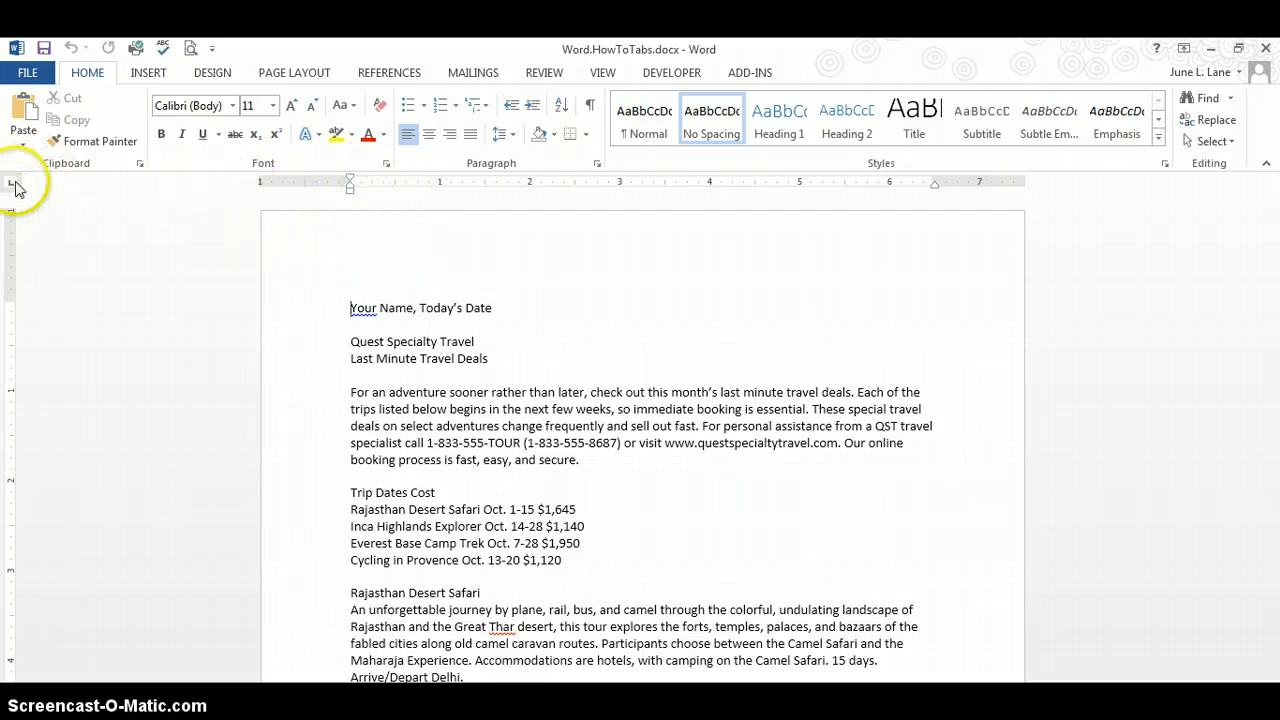
Hide the ruler and show it again.
click(603, 76)
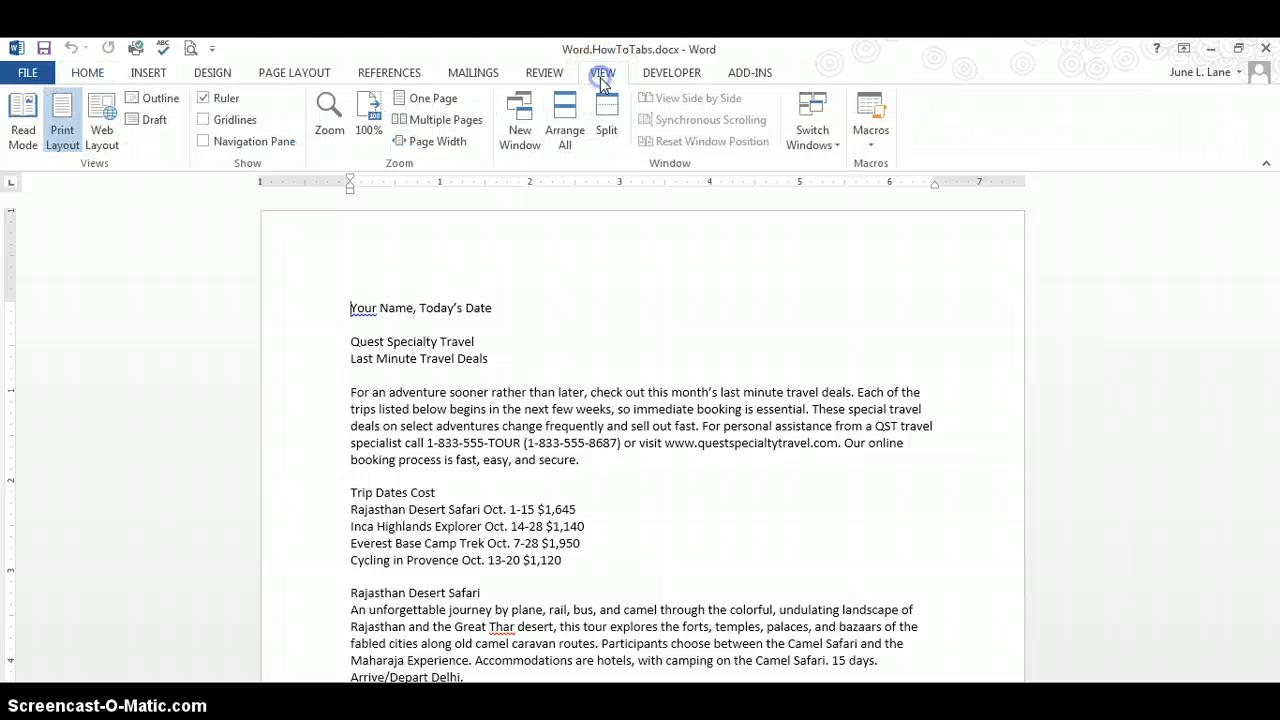
click(204, 104)
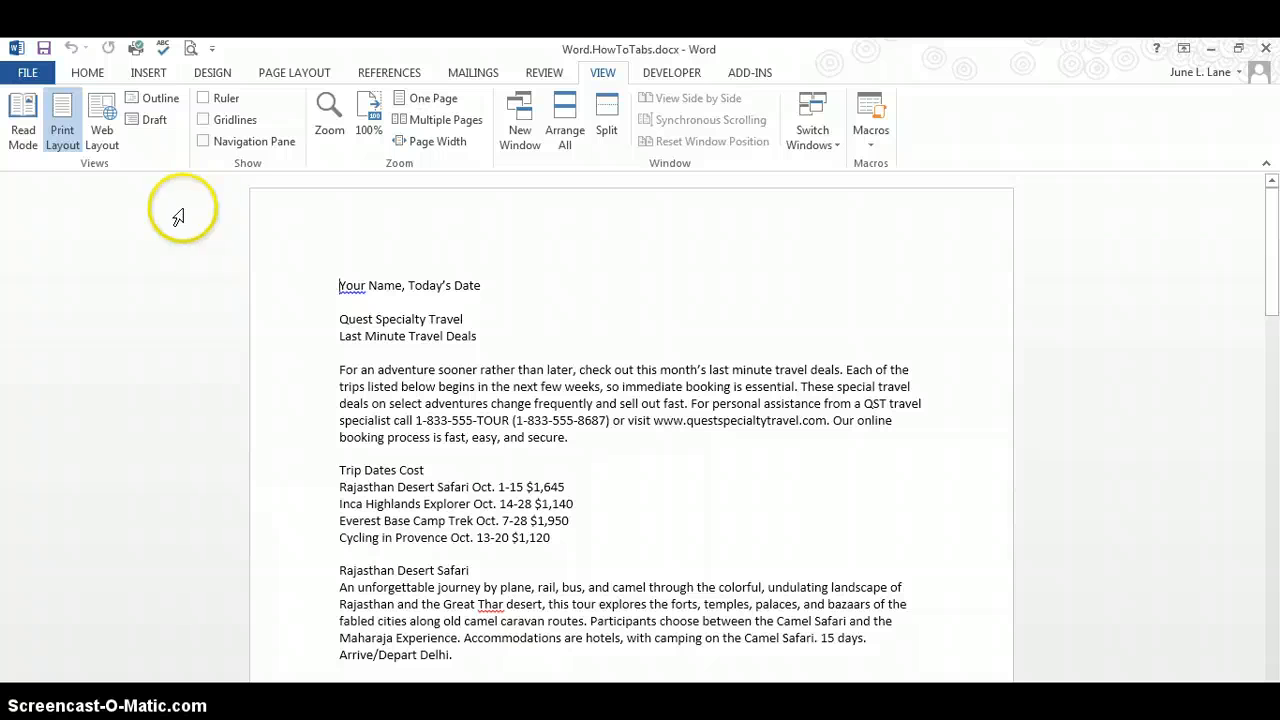
click(204, 98)
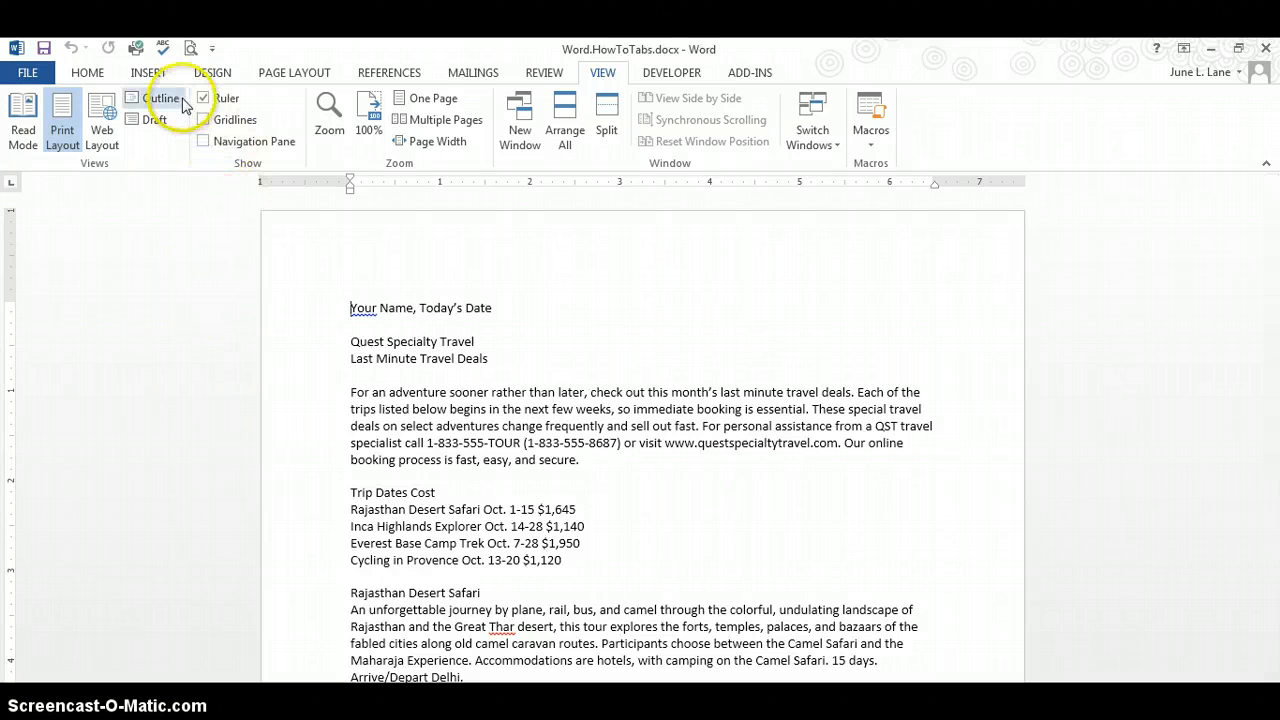
Review the tab stop position, alignment and leader options in the Tabs dialog, and close it without setting anything.
click(90, 73)
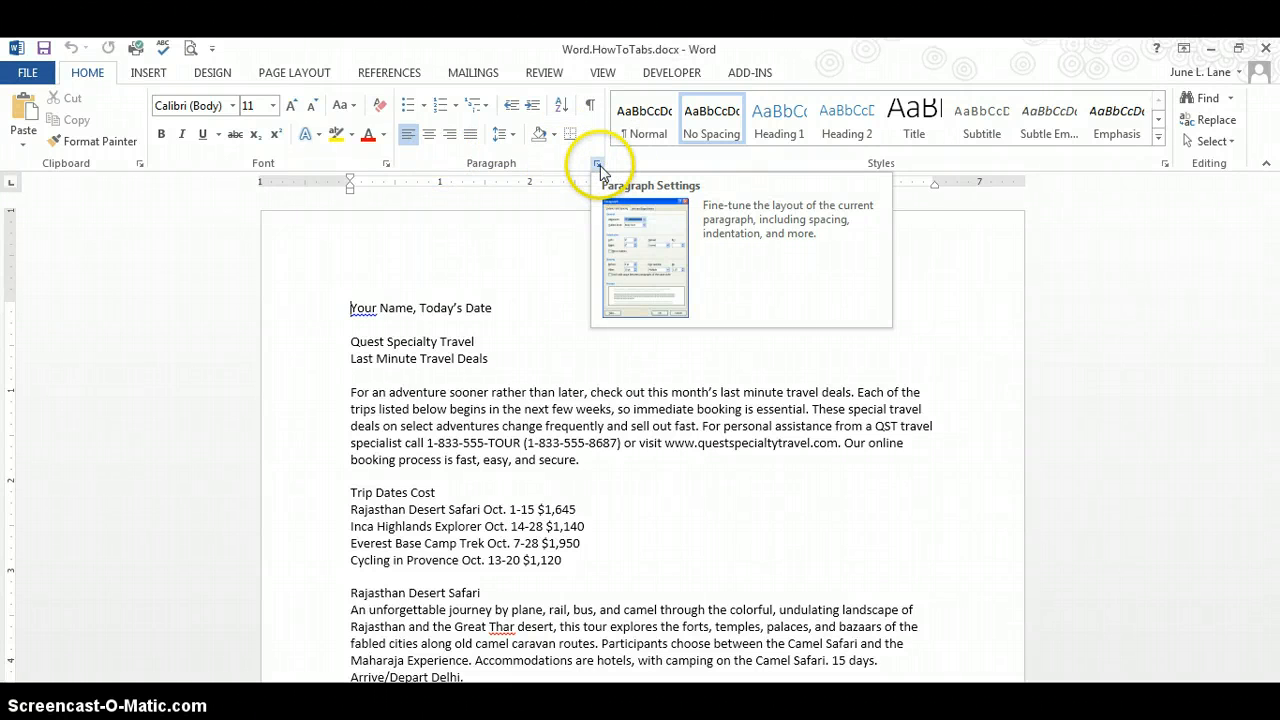
click(597, 165)
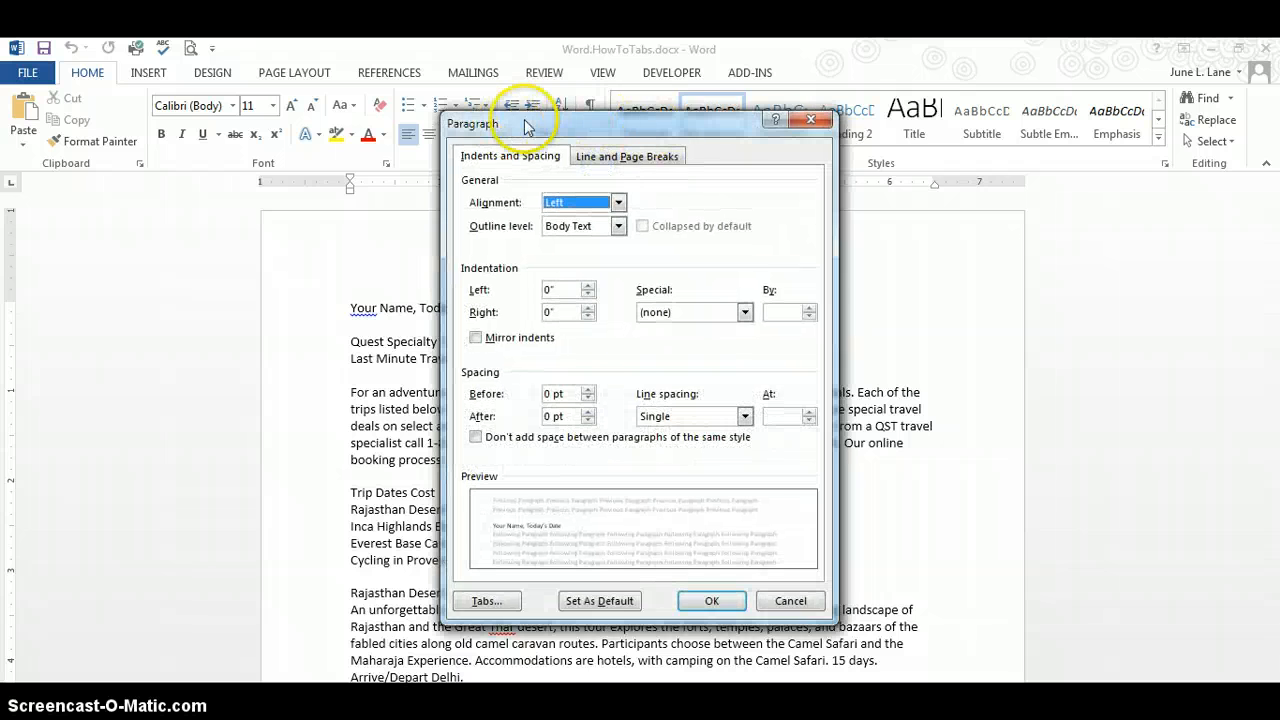
drag(527, 127, 835, 119)
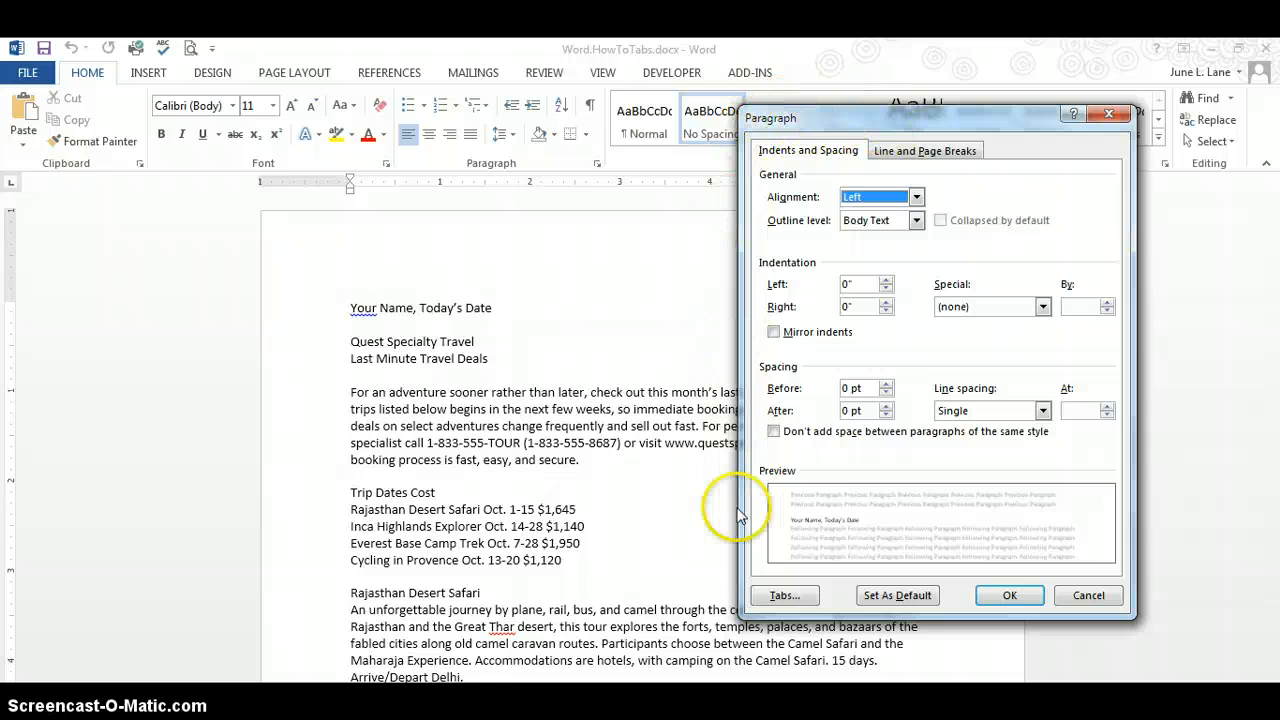
click(810, 603)
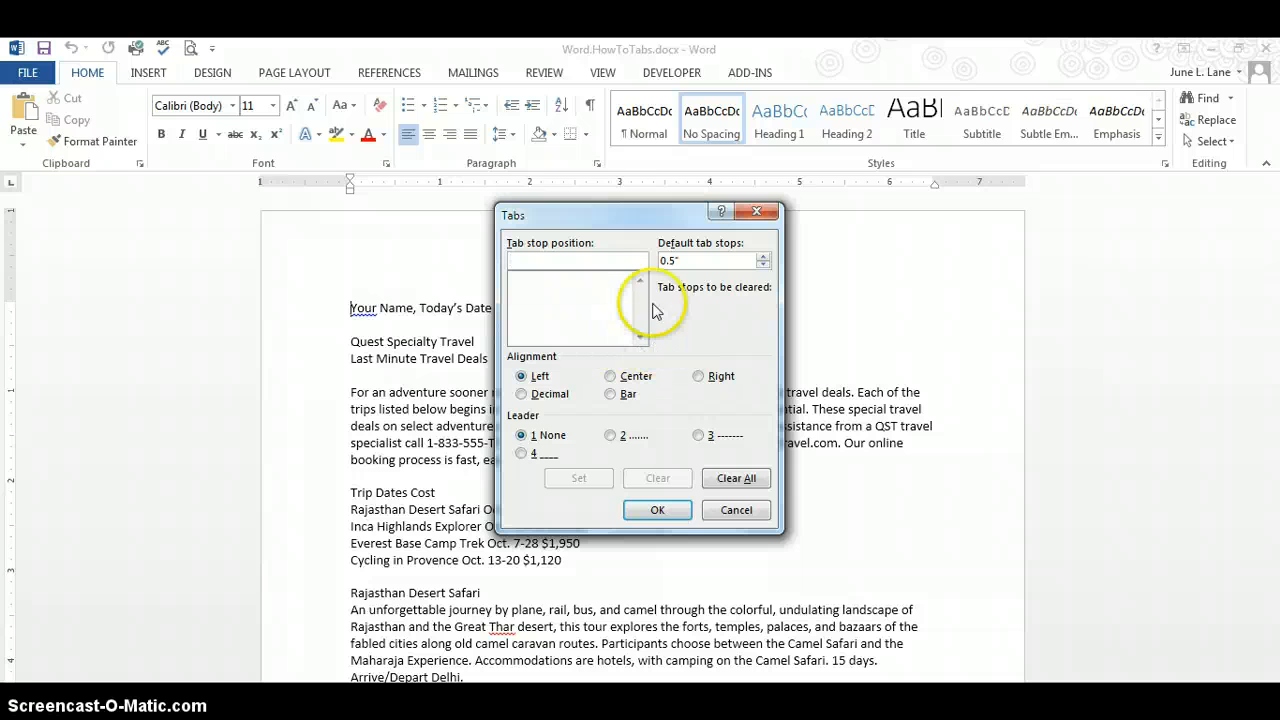
drag(617, 219, 960, 214)
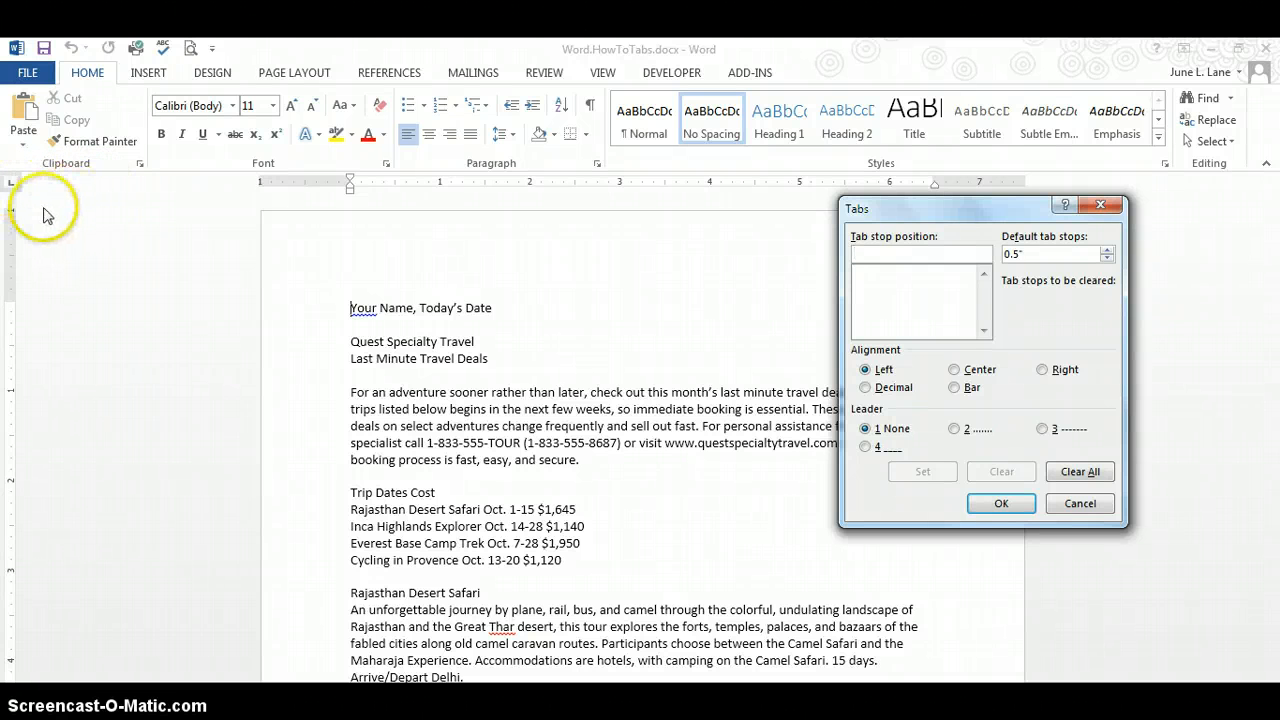
click(880, 255)
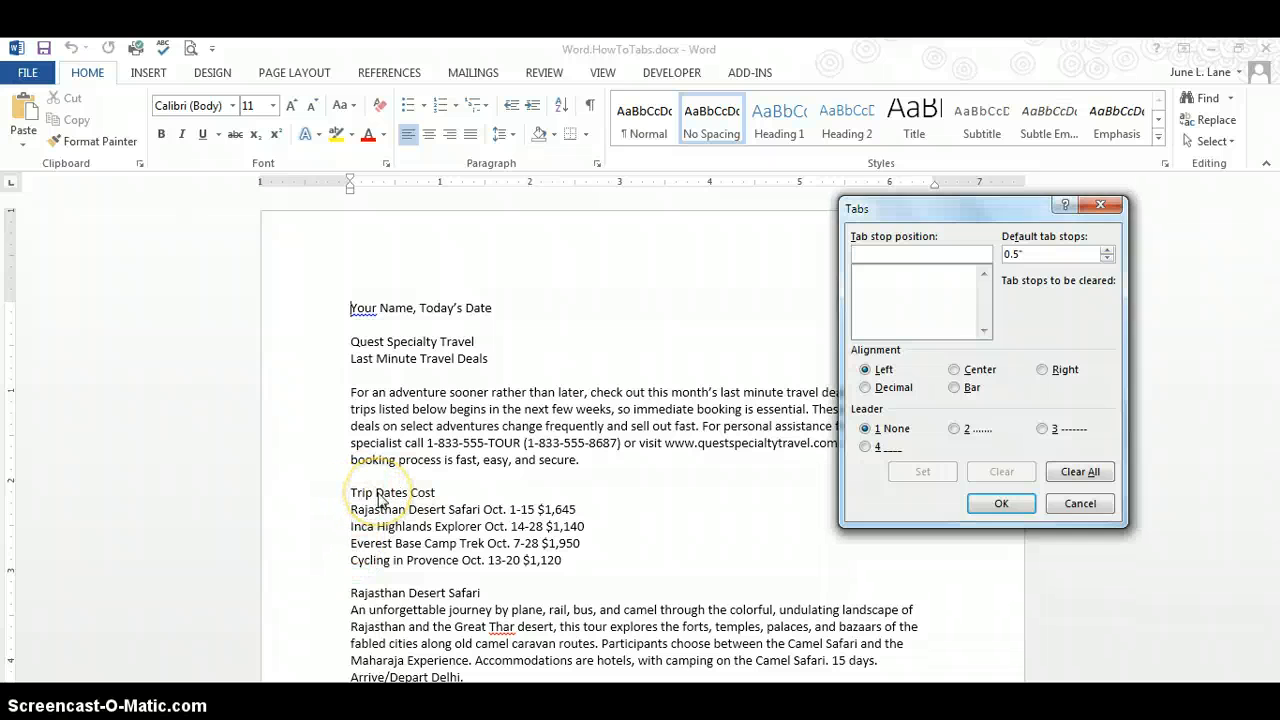
click(1083, 504)
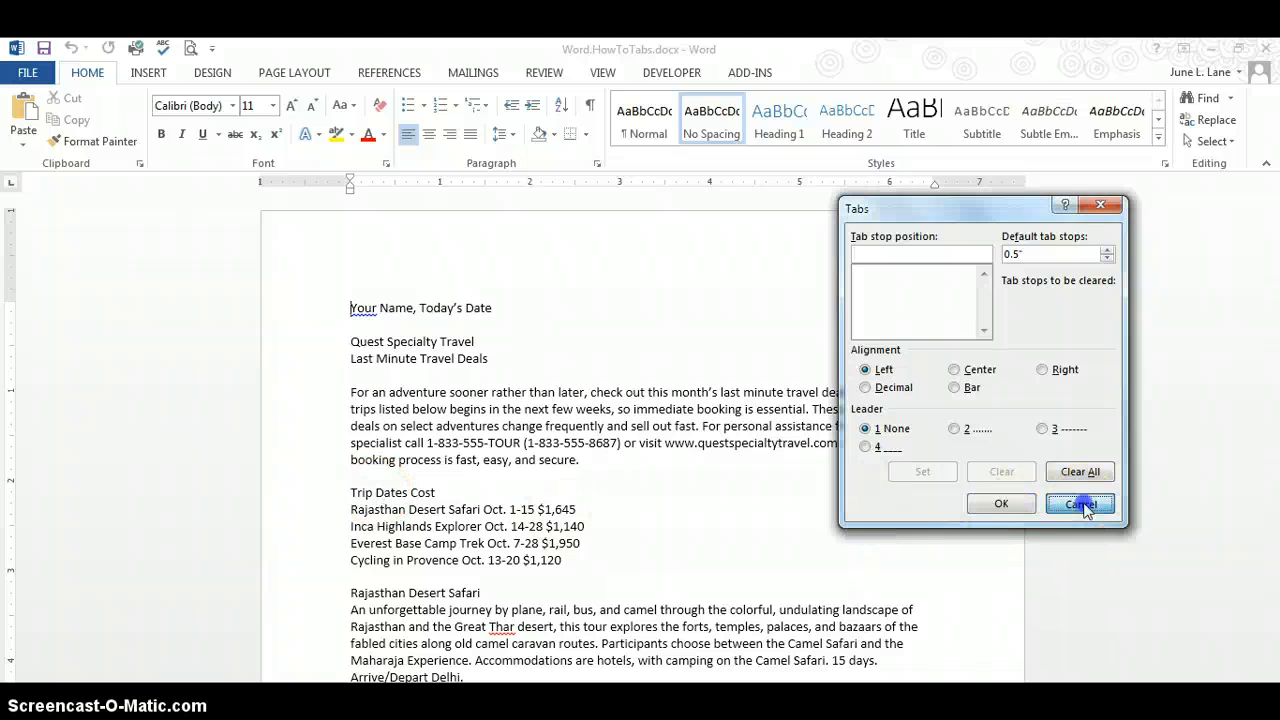
Set left-aligned tab stops without leaders at 2" and 4" for the "Trip Dates Cost" line.
click(375, 492)
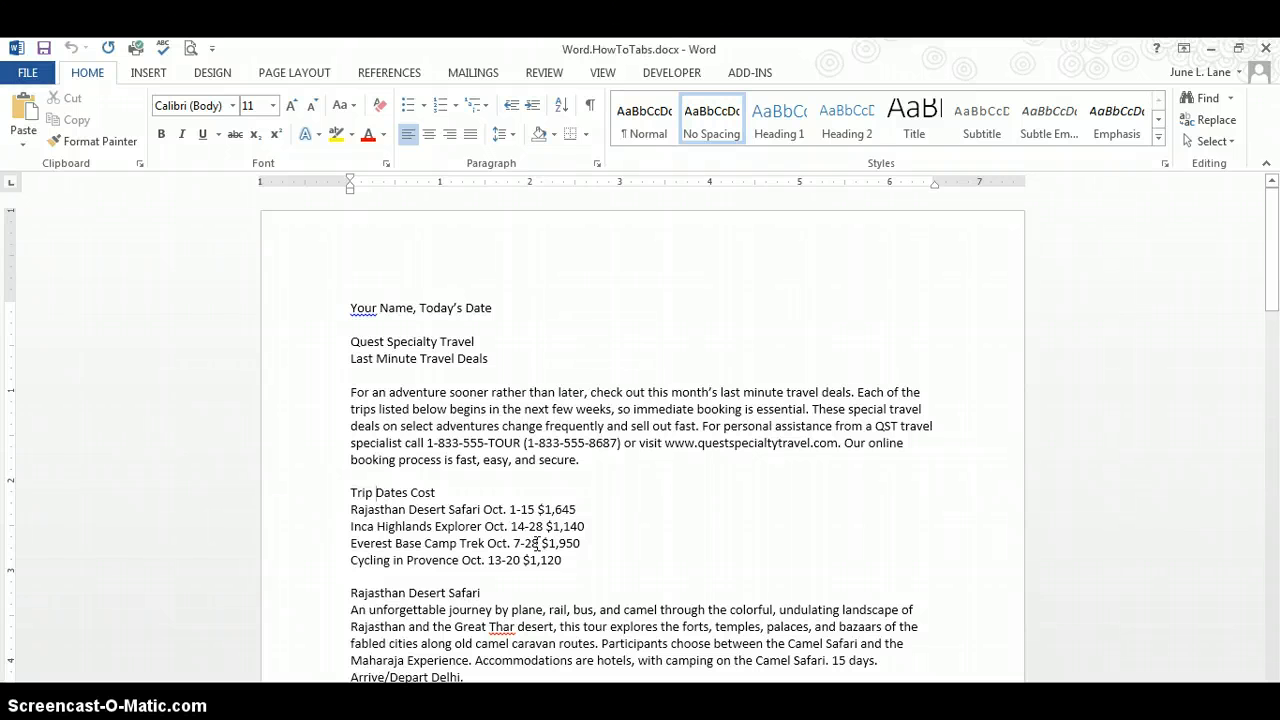
click(598, 166)
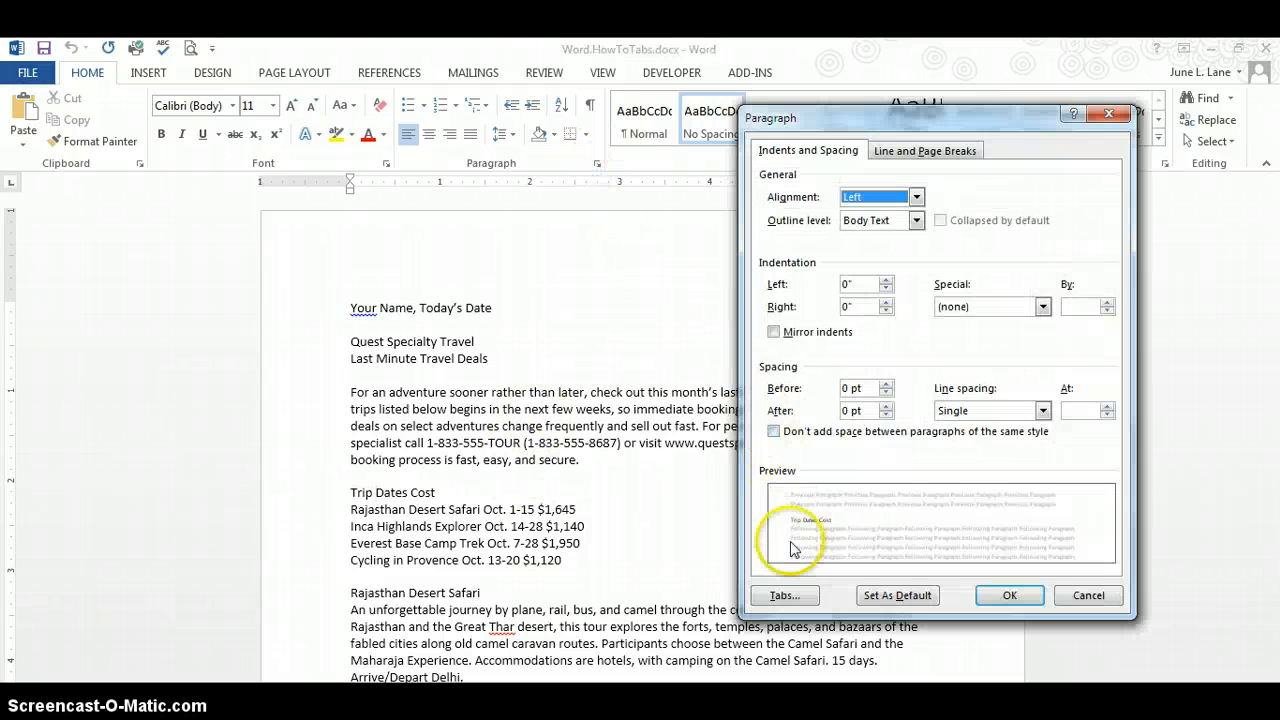
click(784, 596)
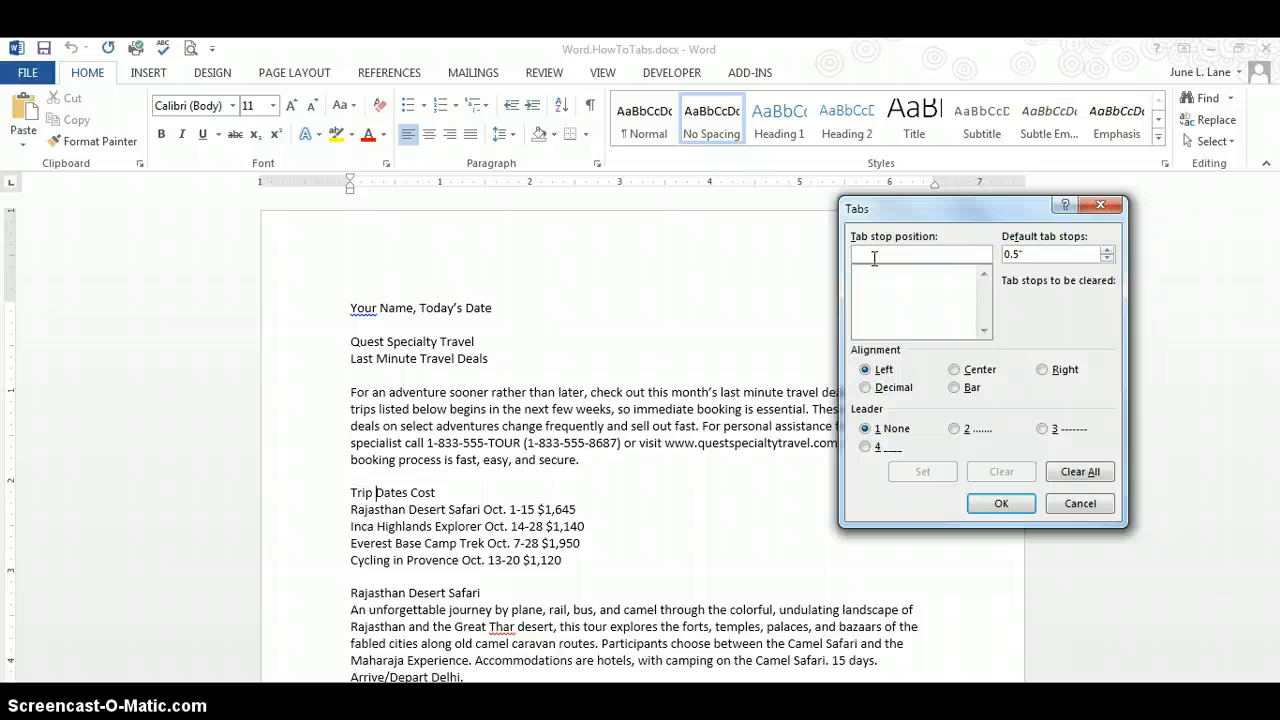
text(2)
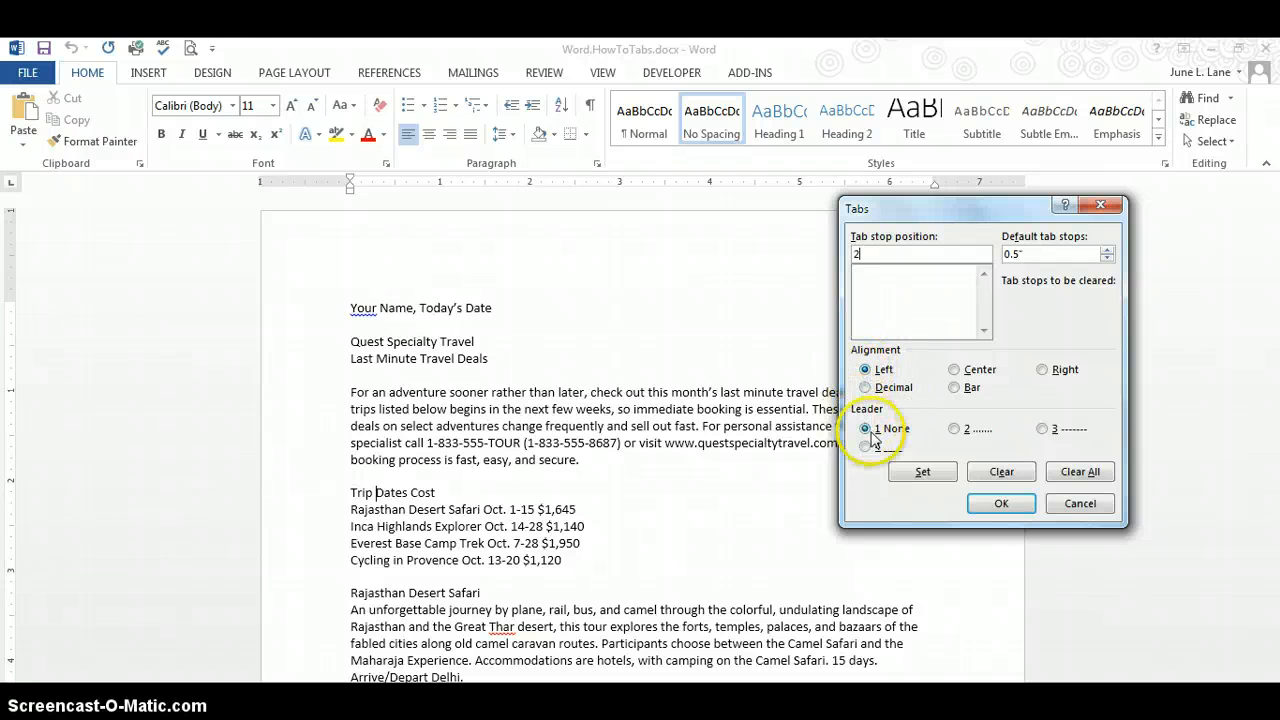
click(912, 478)
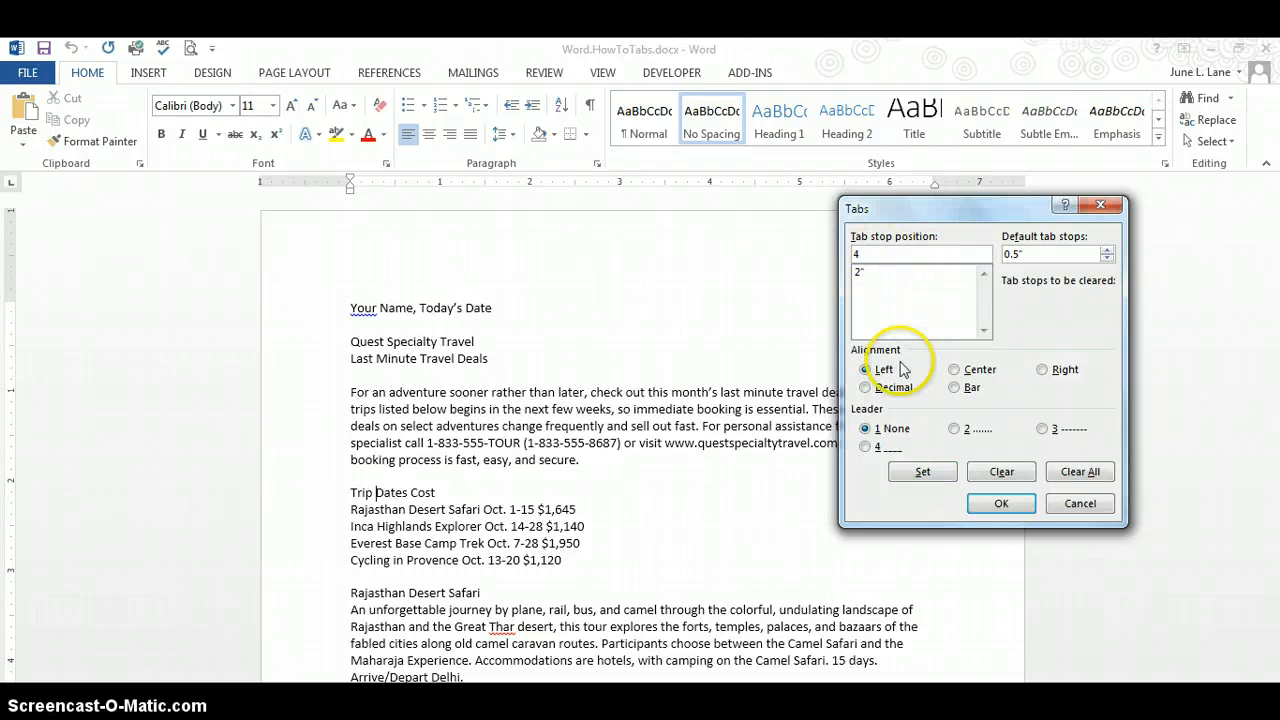
click(922, 474)
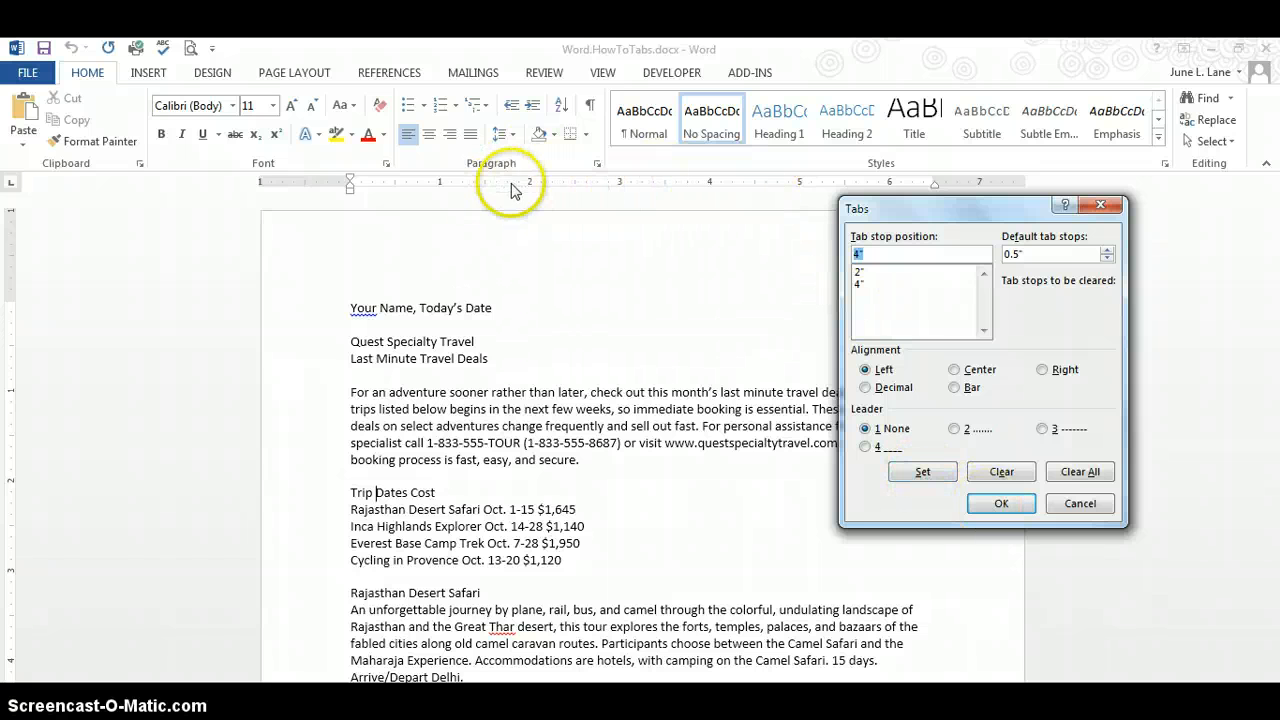
click(1001, 504)
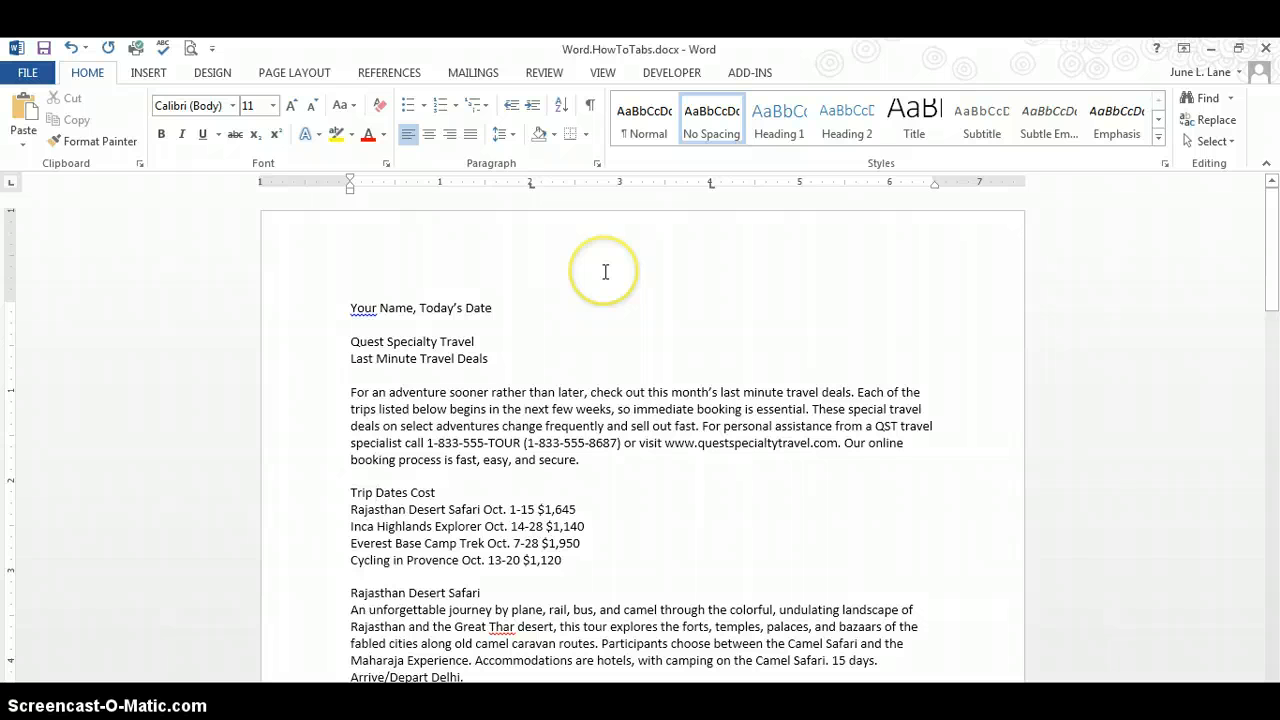
Insert a tab before "Dates" and another before "Cost" in the heading line of the trip list.
click(378, 499)
key(Tab)
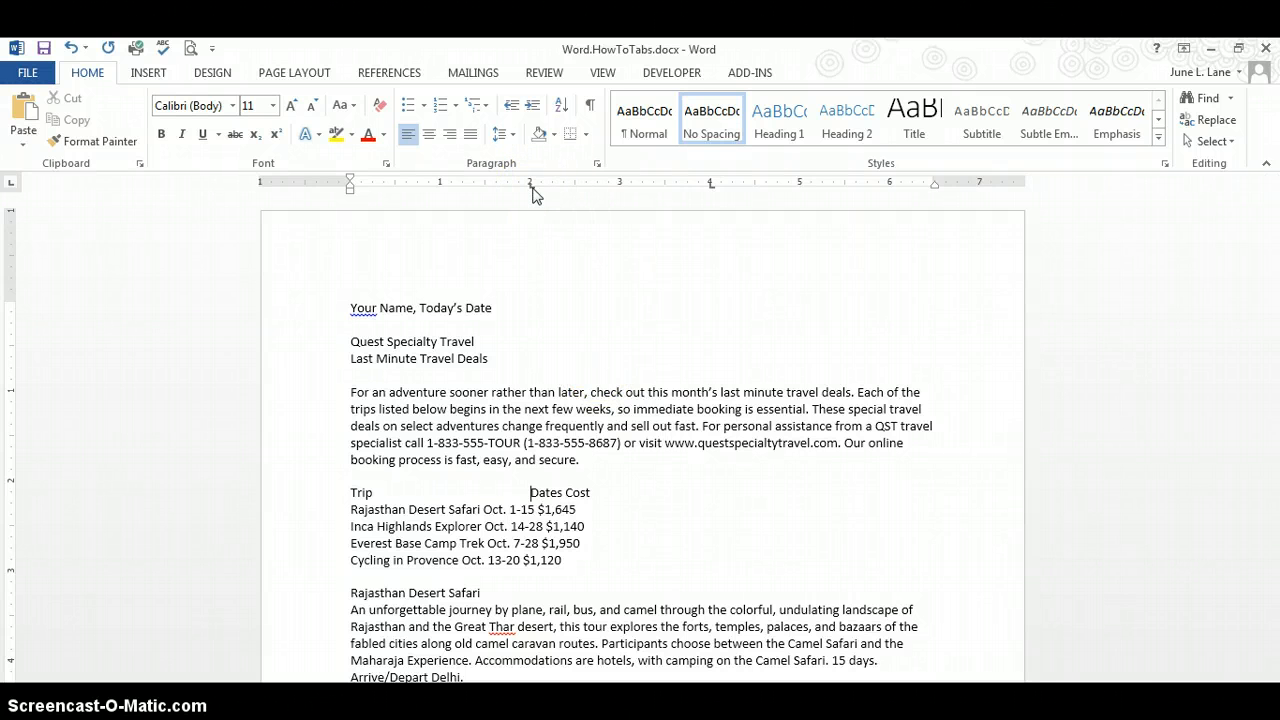
click(565, 492)
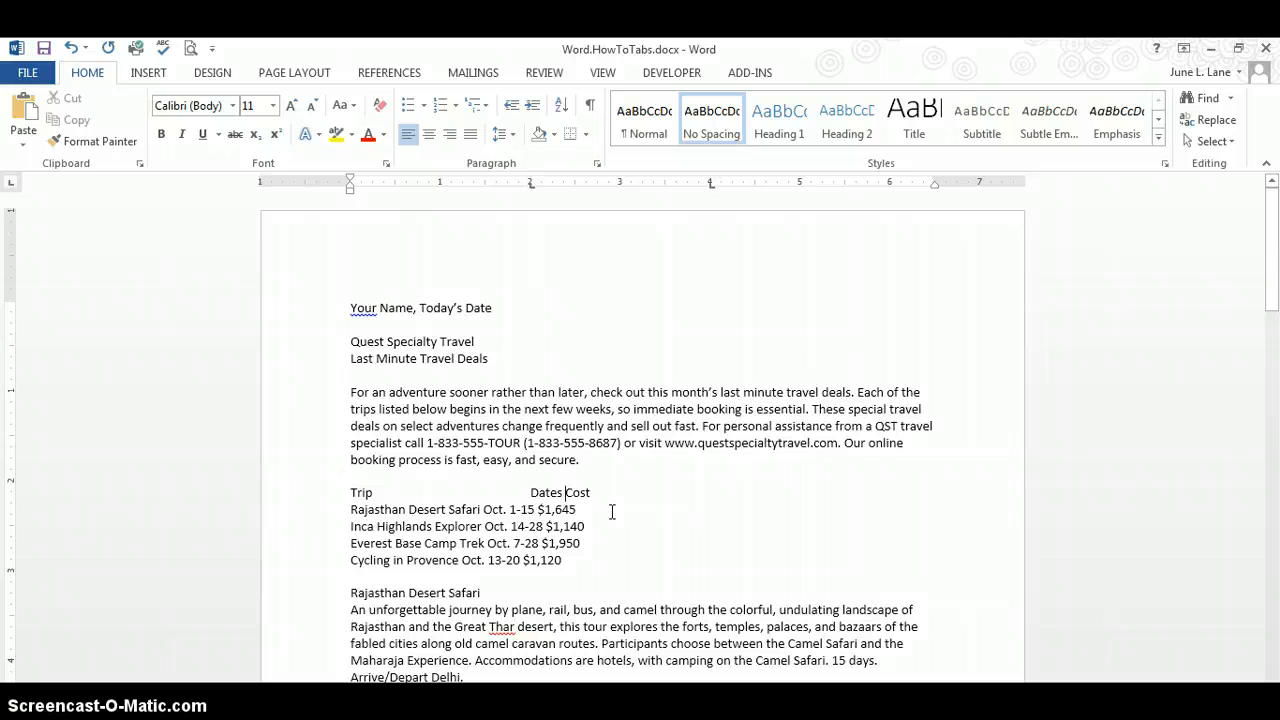
key(Tab)
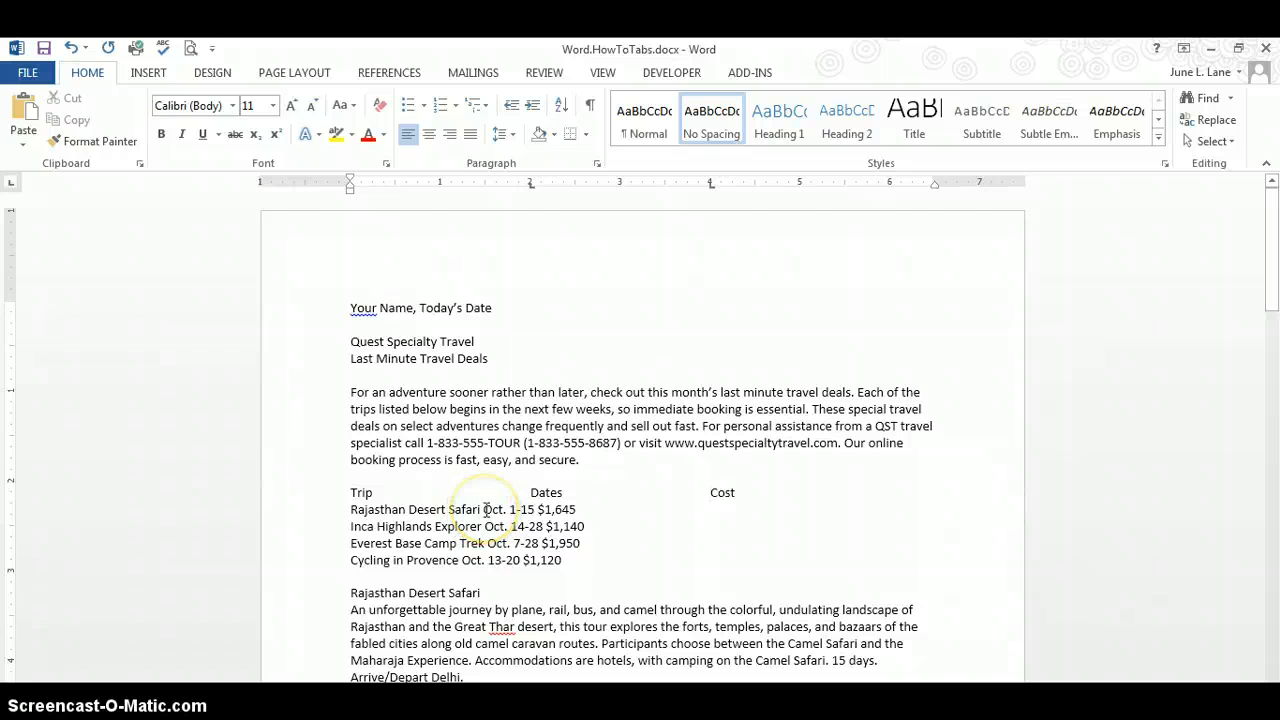
Set left tab stops at about 1.5" and 3.5" on the ruler for the four trip lines below the heading.
click(485, 510)
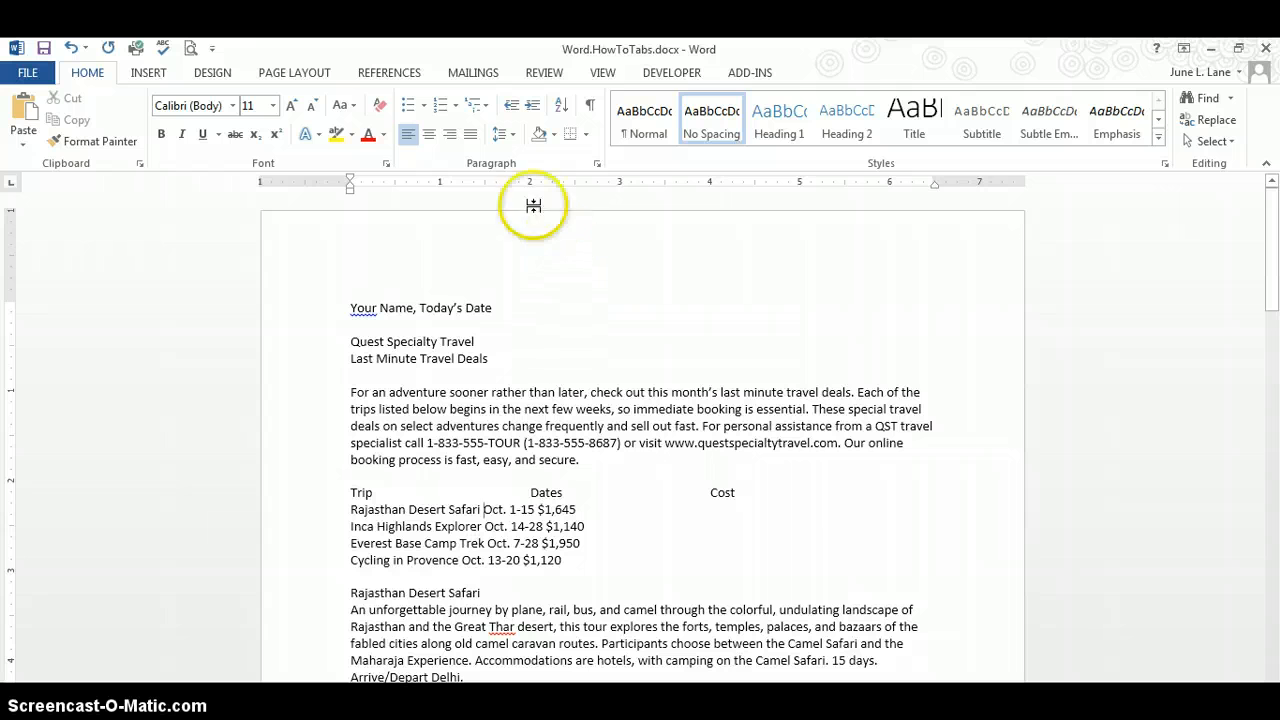
click(350, 509)
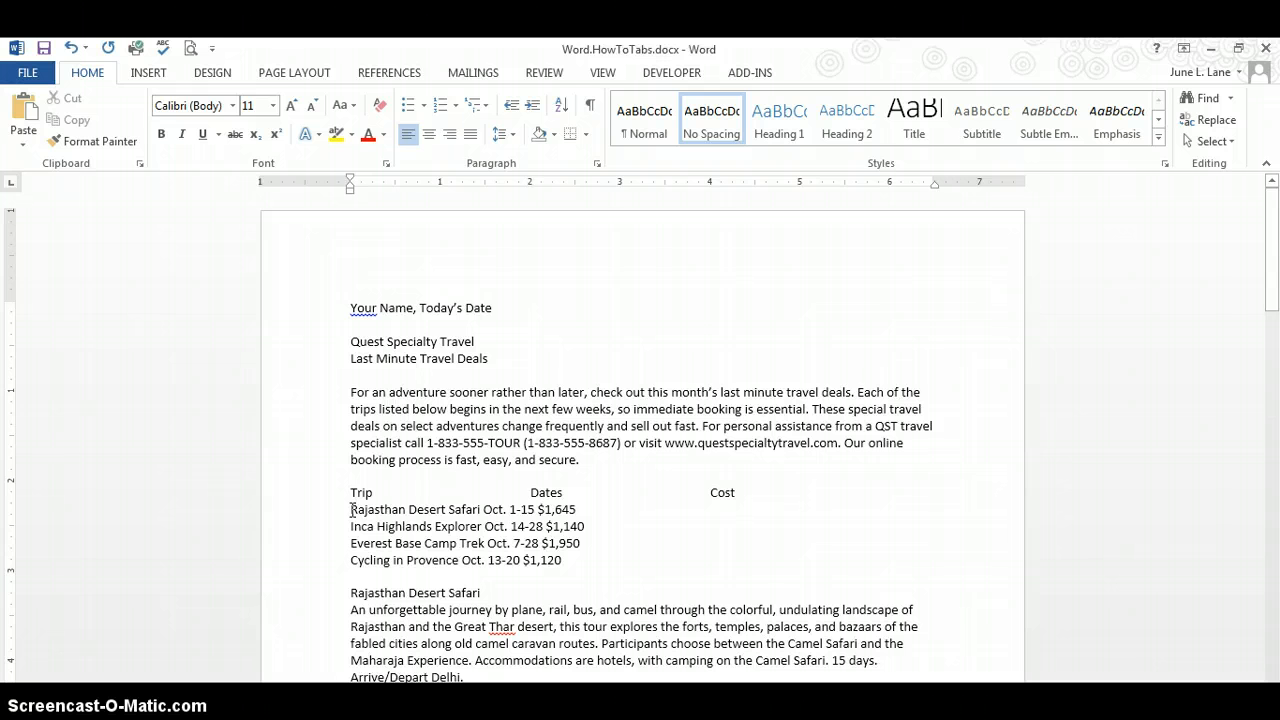
drag(350, 510, 564, 556)
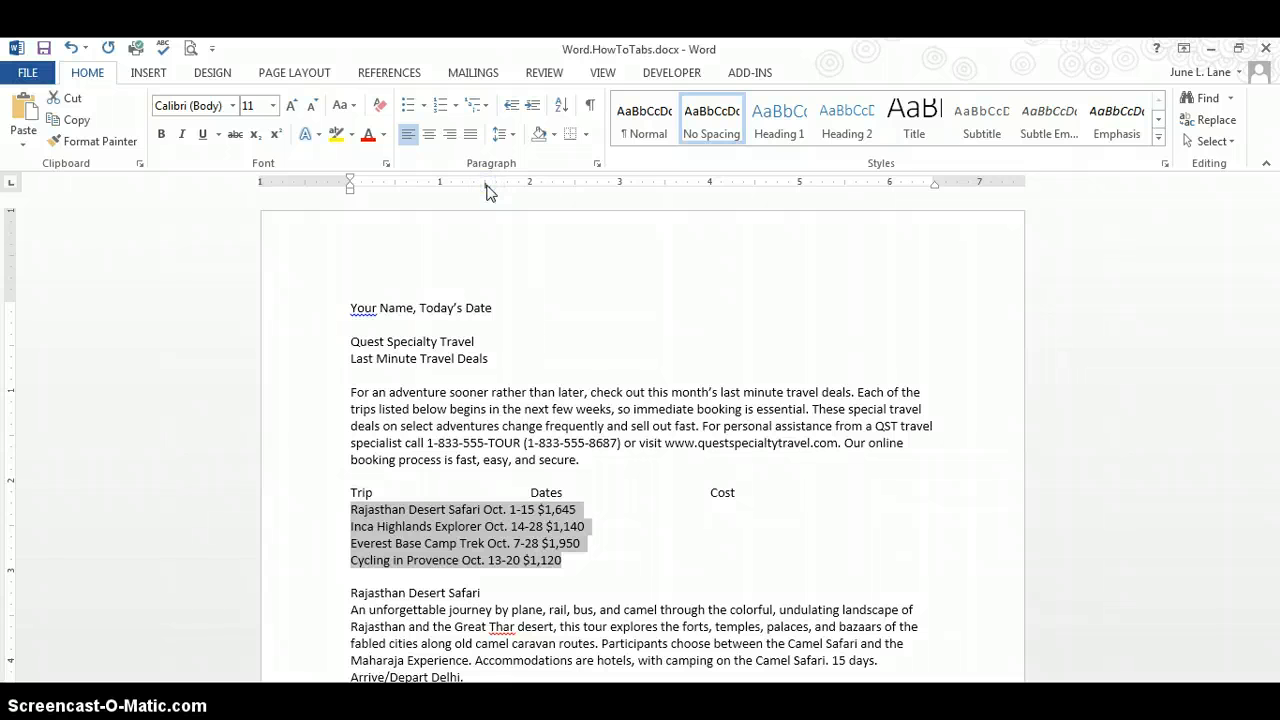
click(487, 184)
click(671, 185)
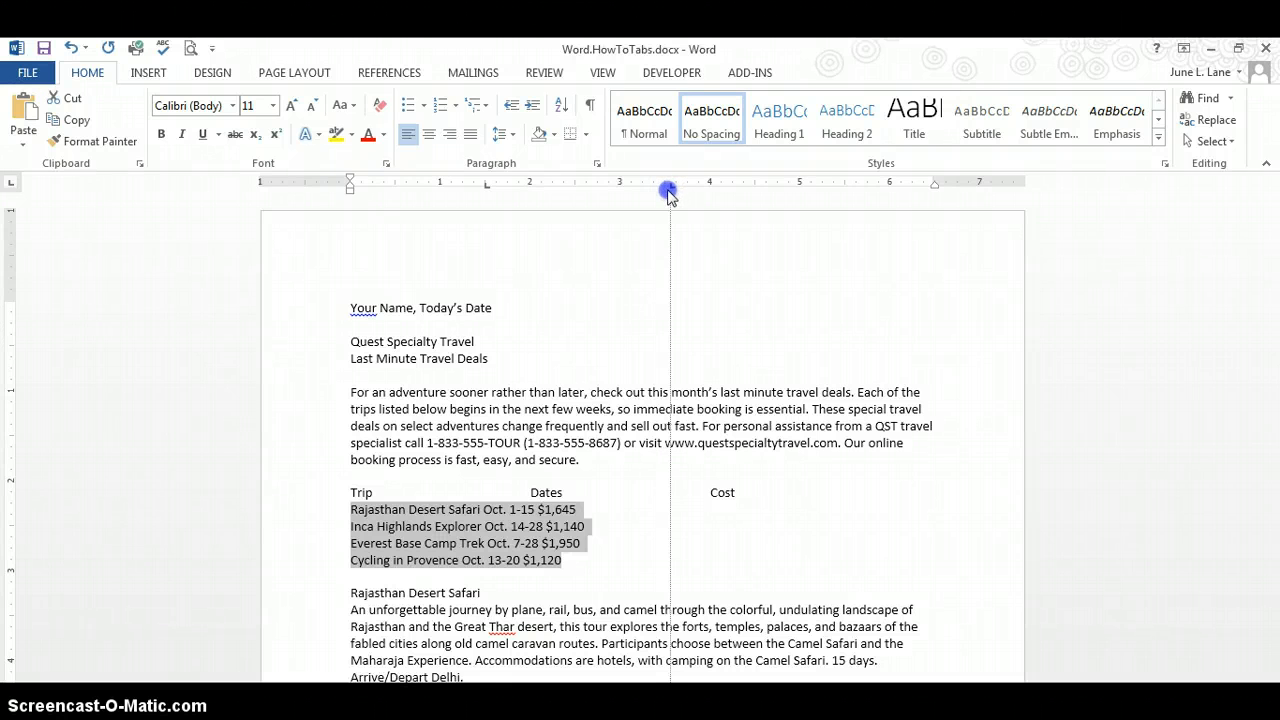
drag(668, 194, 668, 197)
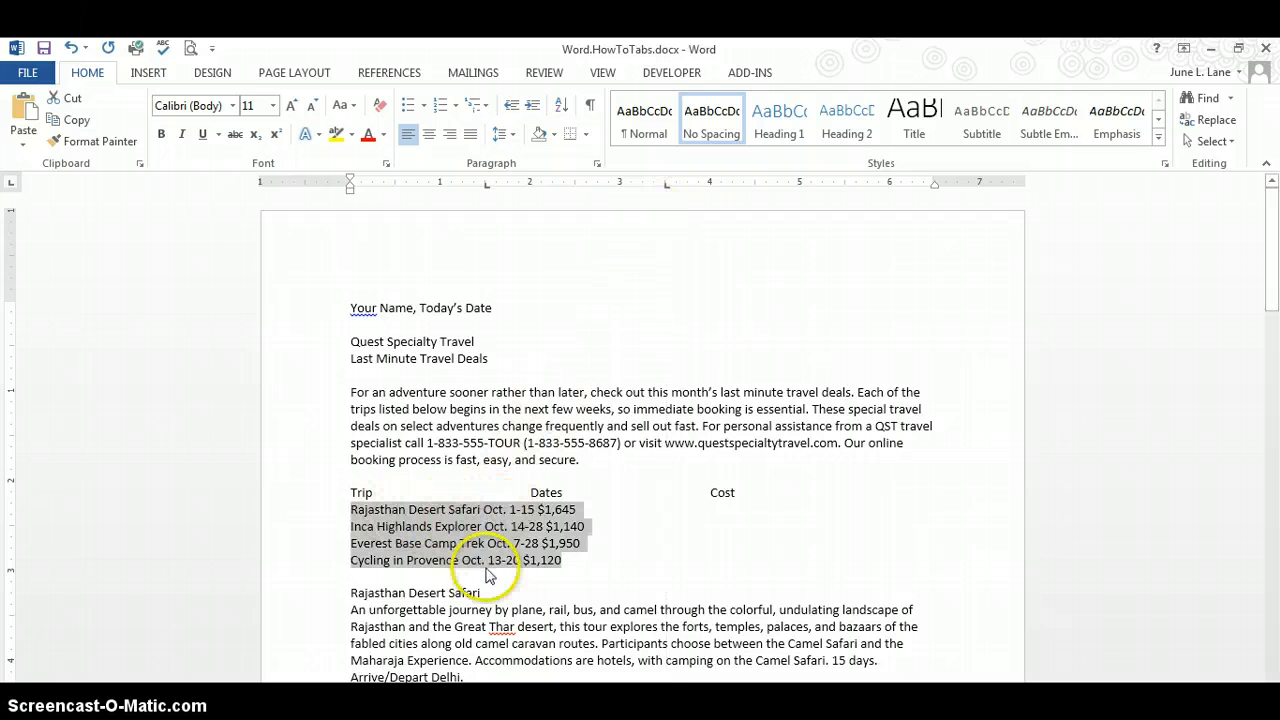
Insert a tab before the dates and another before the price in the Rajasthan Desert Safari and Inca Highlands Explorer lines.
click(485, 508)
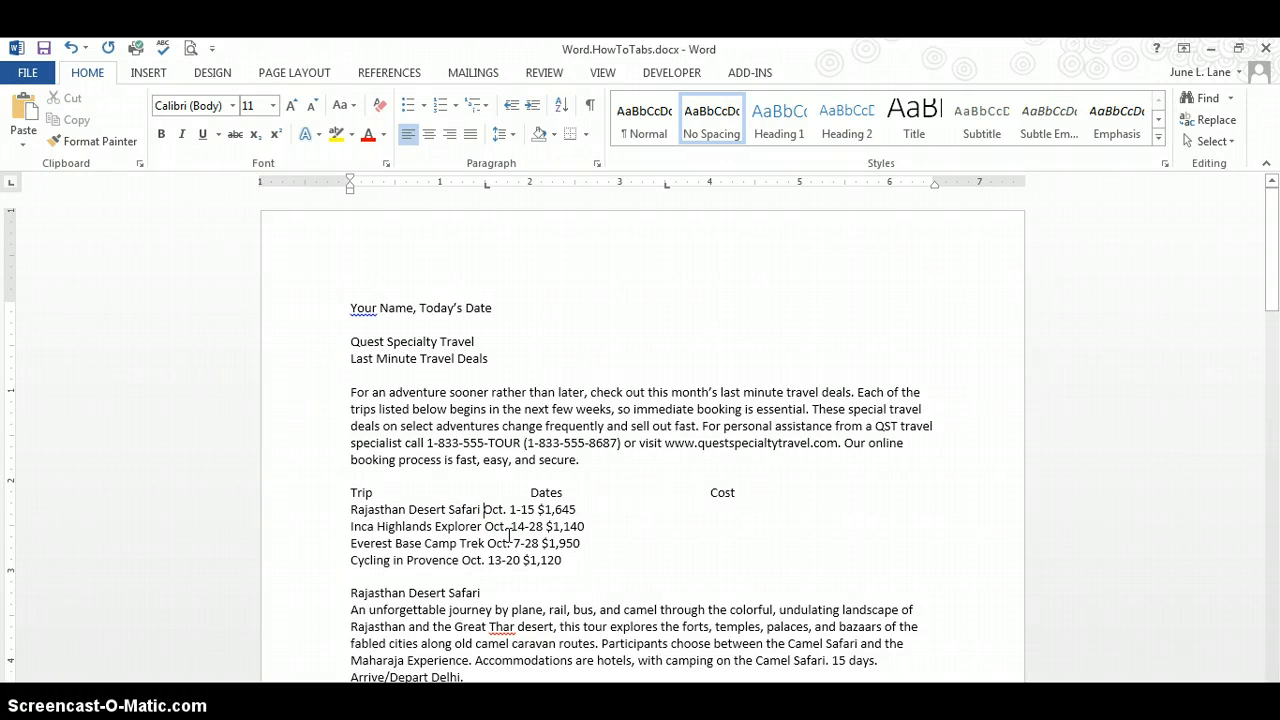
key(Tab)
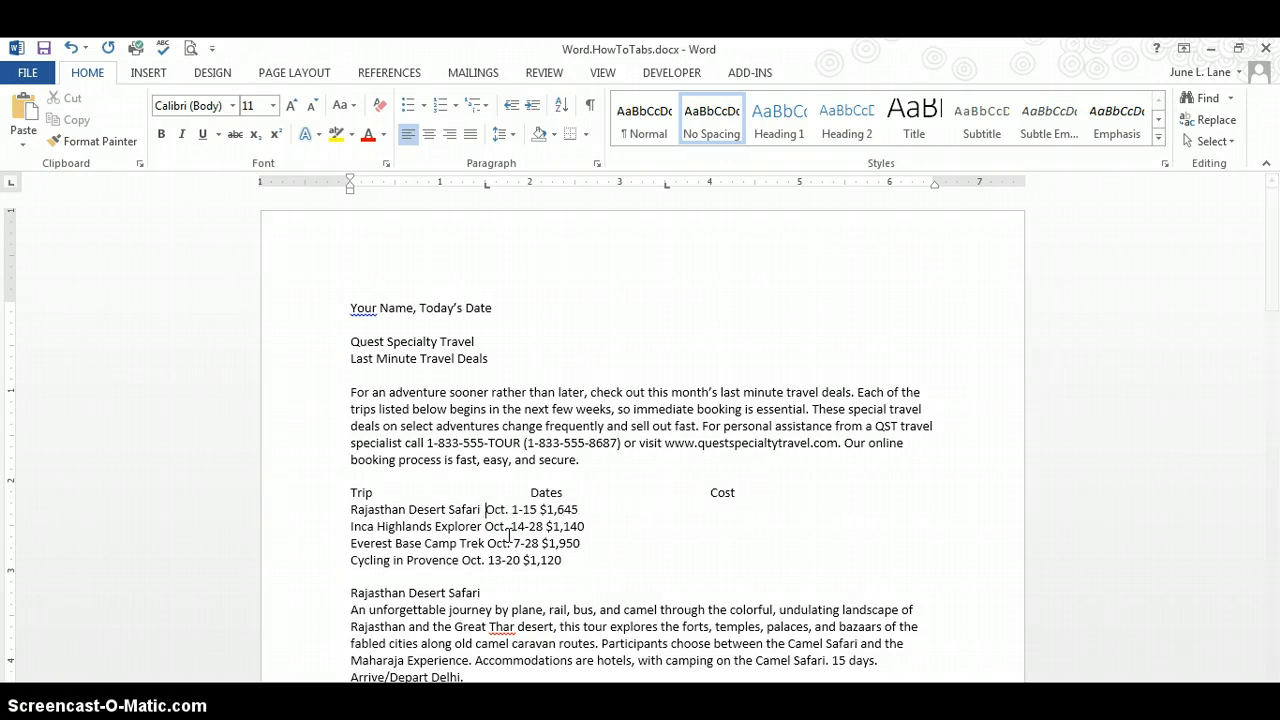
click(540, 509)
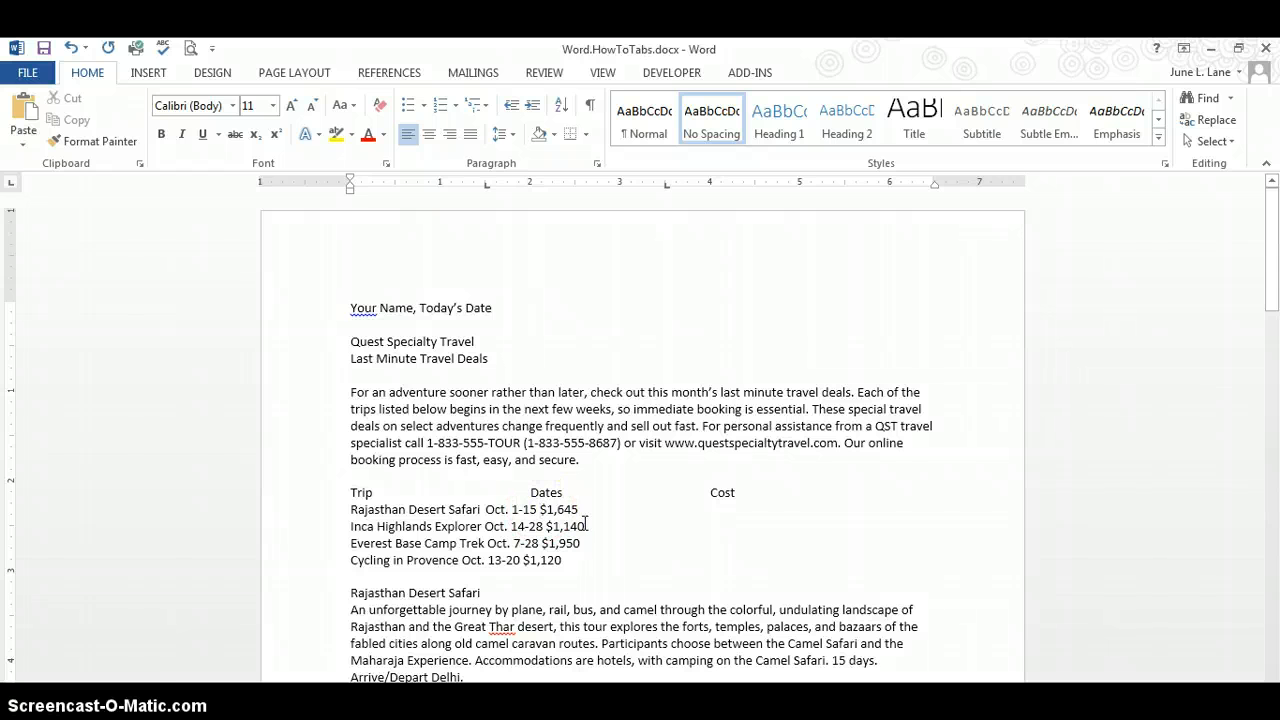
key(Tab)
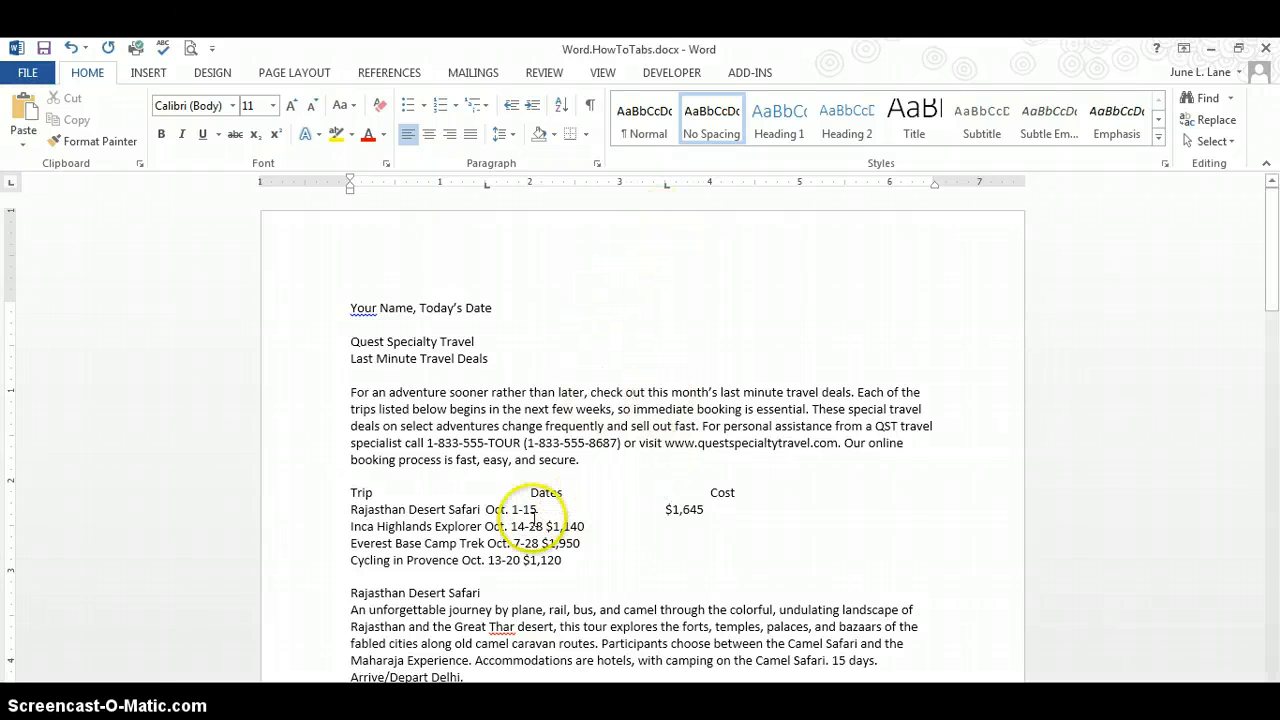
click(486, 526)
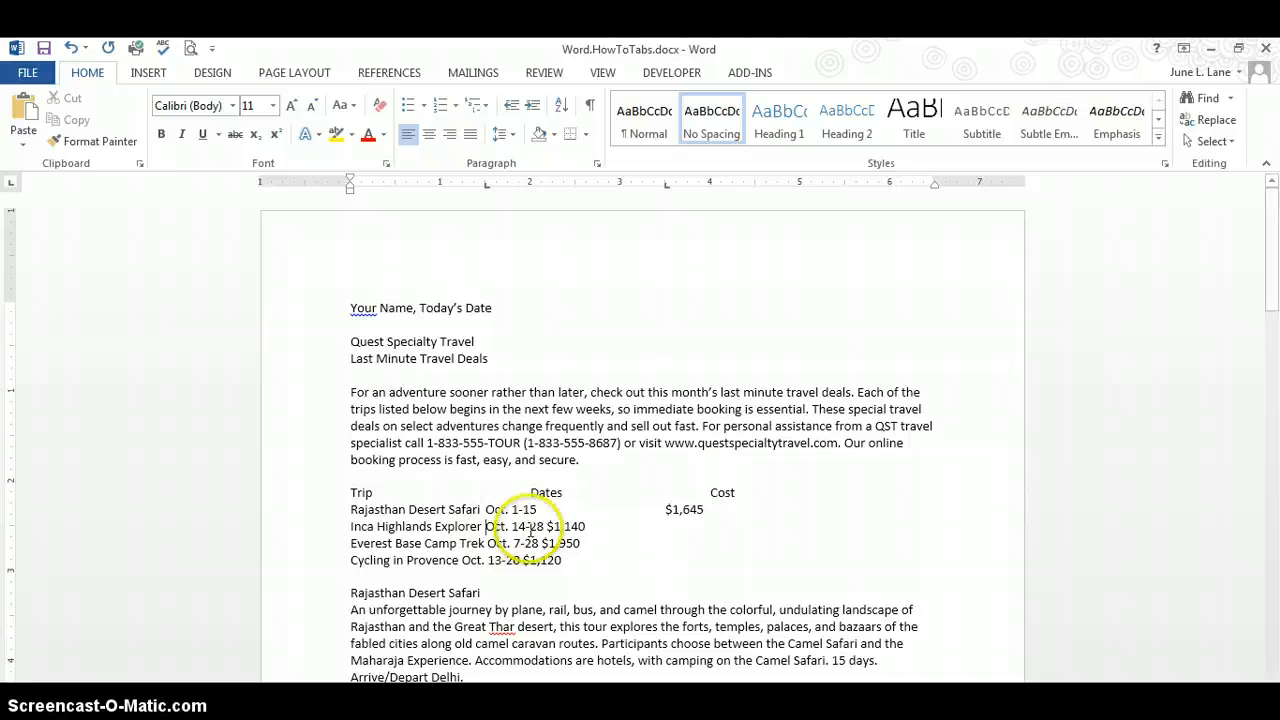
click(547, 526)
key(Tab)
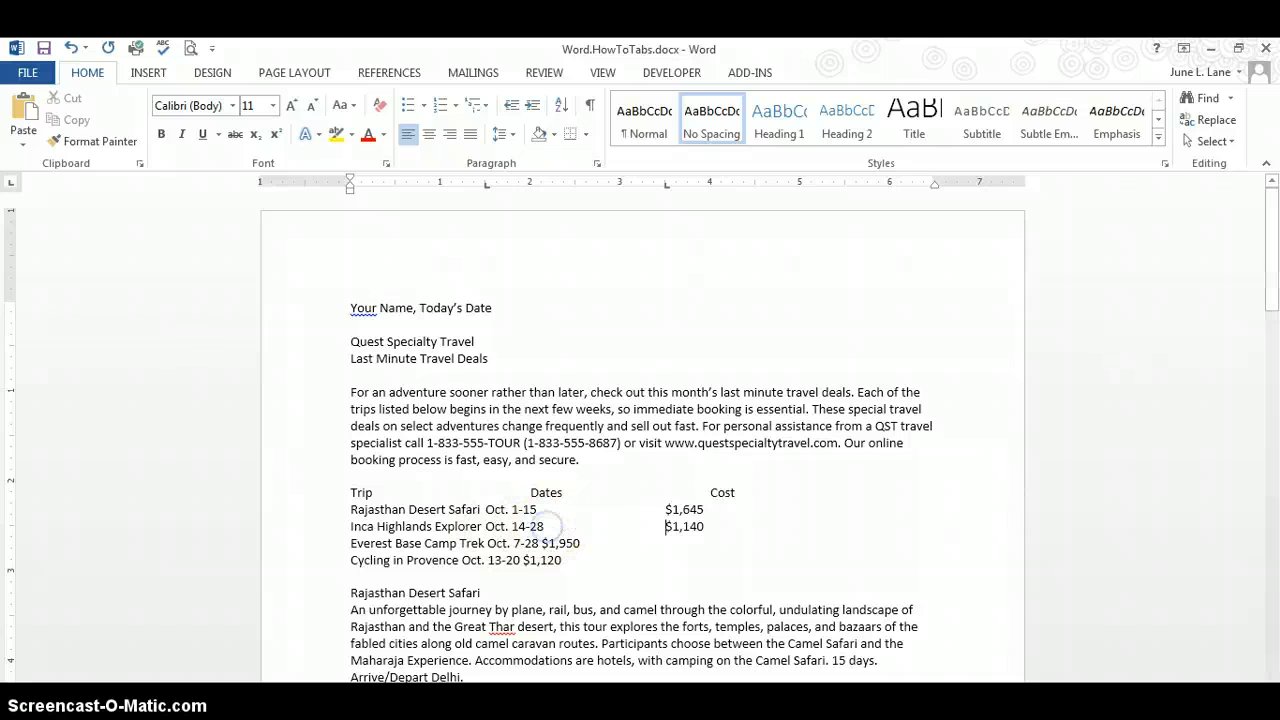
Insert a tab before the dates and another before the price in the Everest Base Camp Trek and Cycling in Provence lines.
click(486, 543)
key(Tab)
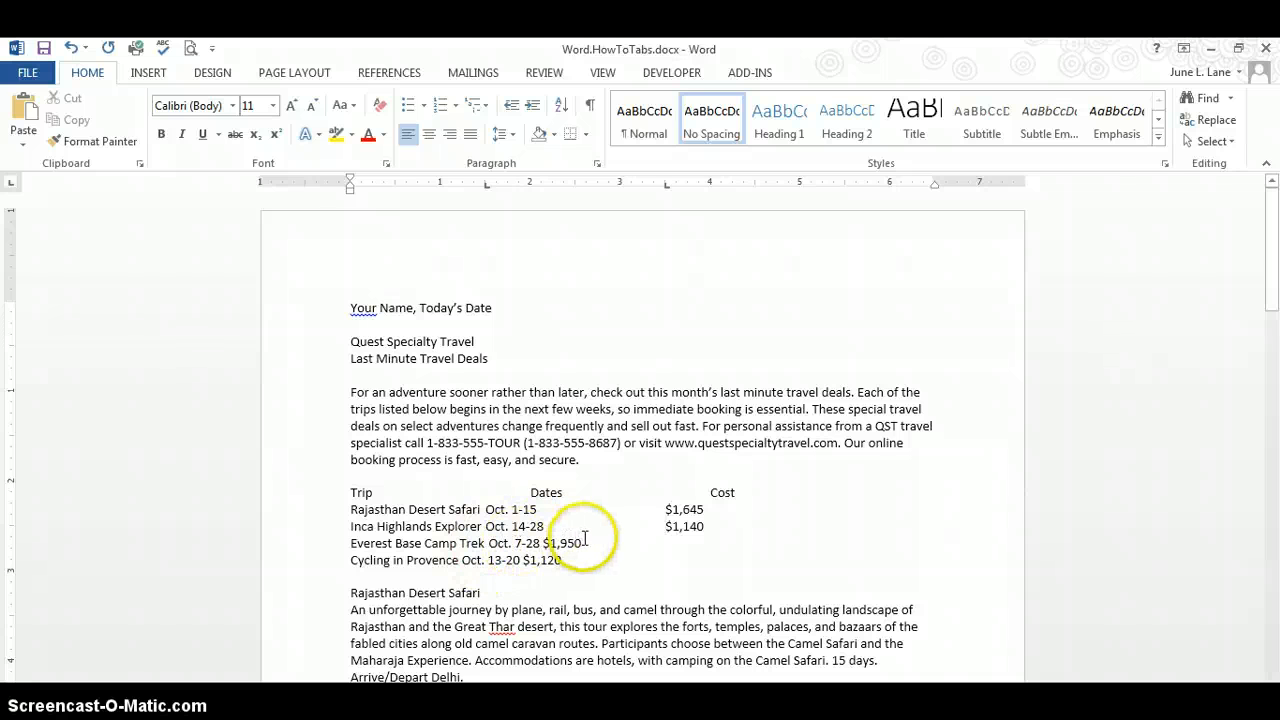
click(542, 543)
key(Tab)
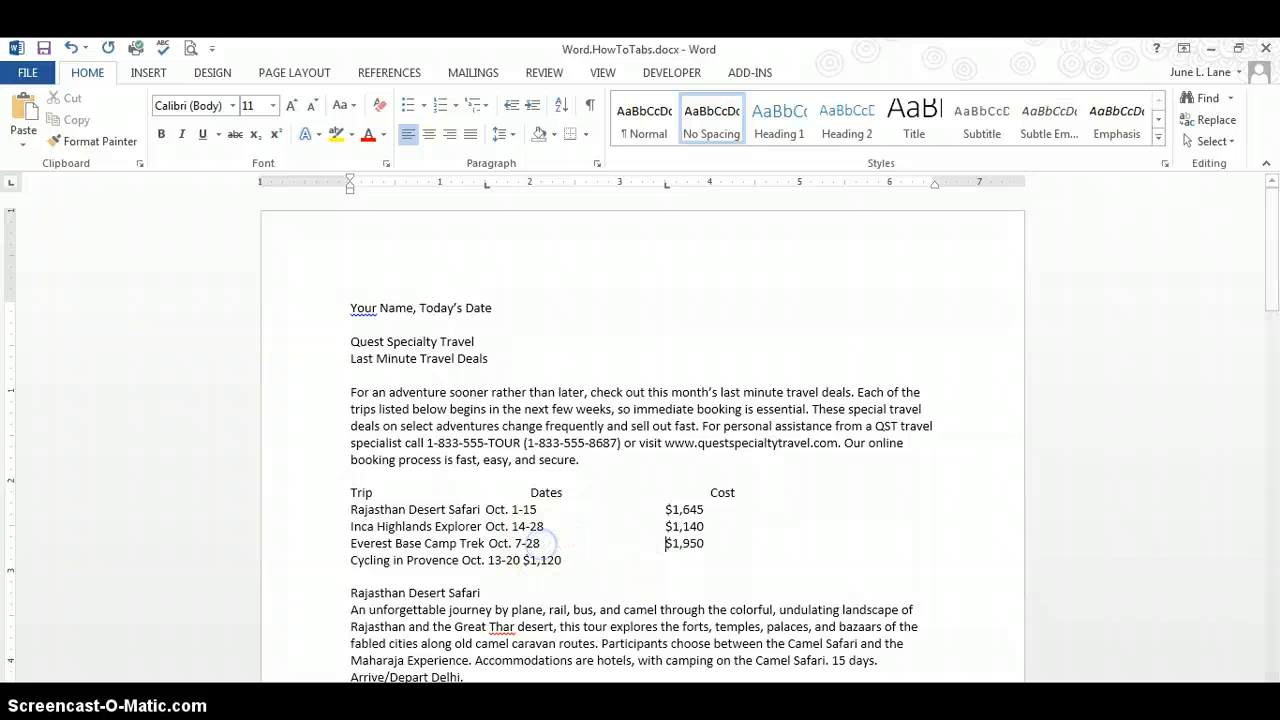
click(463, 560)
key(Tab)
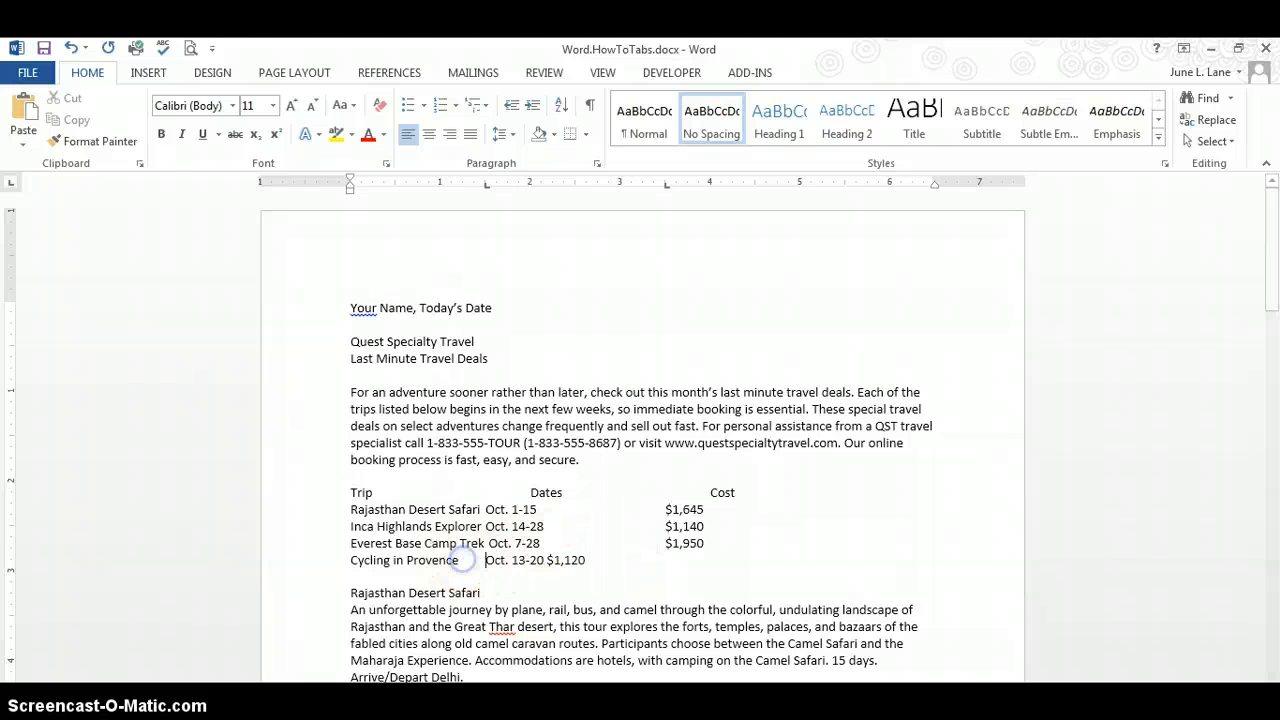
click(546, 560)
key(Tab)
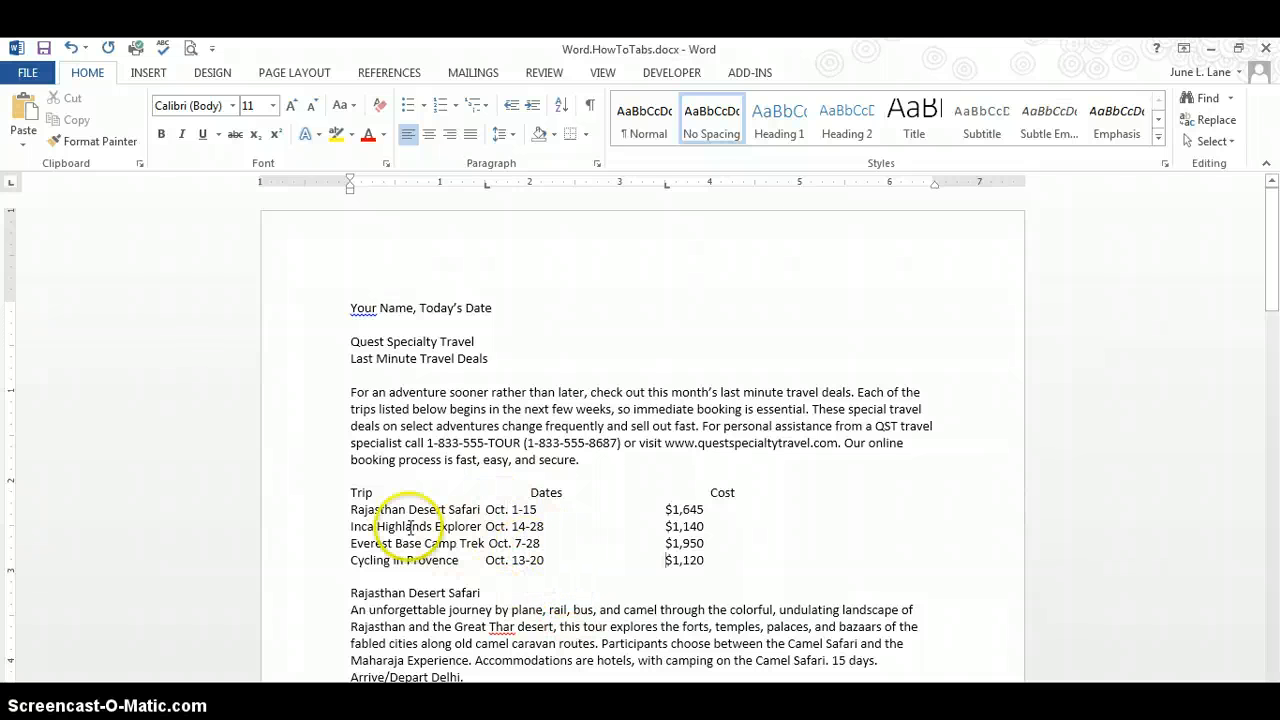
Add a left tab stop at about 1.9" on the ruler for the four trip lines below the heading.
drag(350, 510, 706, 563)
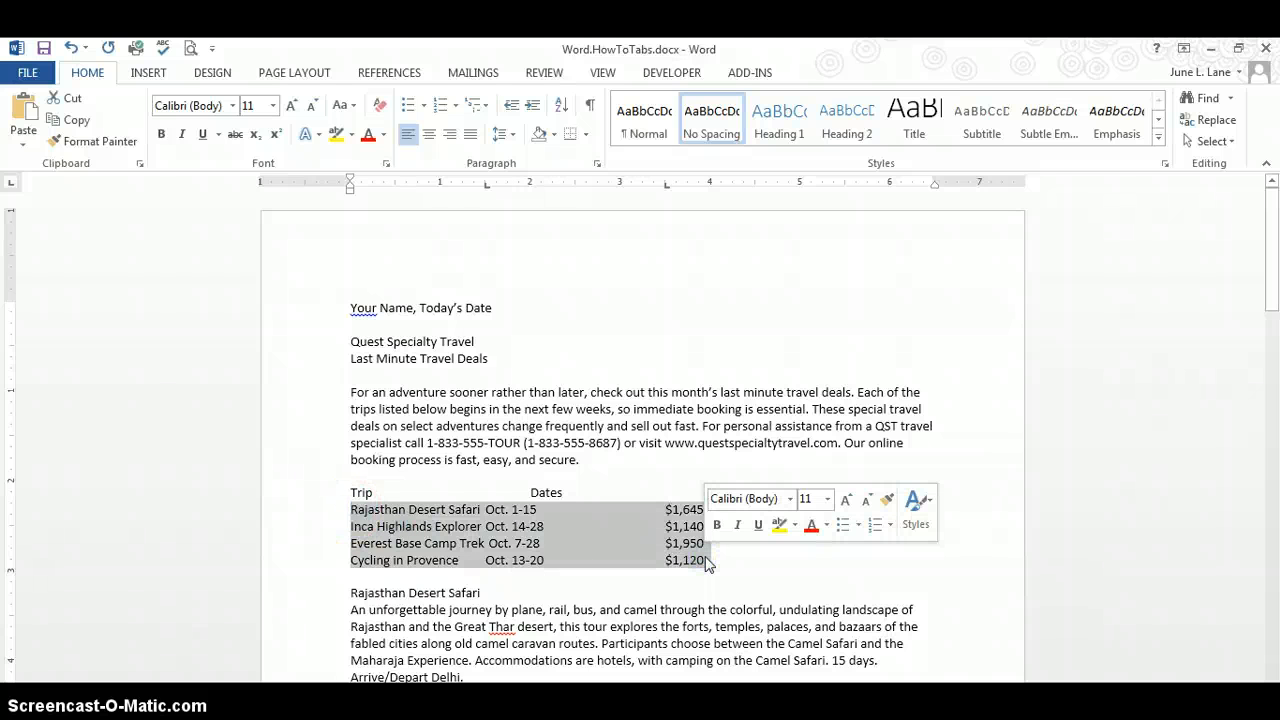
drag(487, 189, 516, 193)
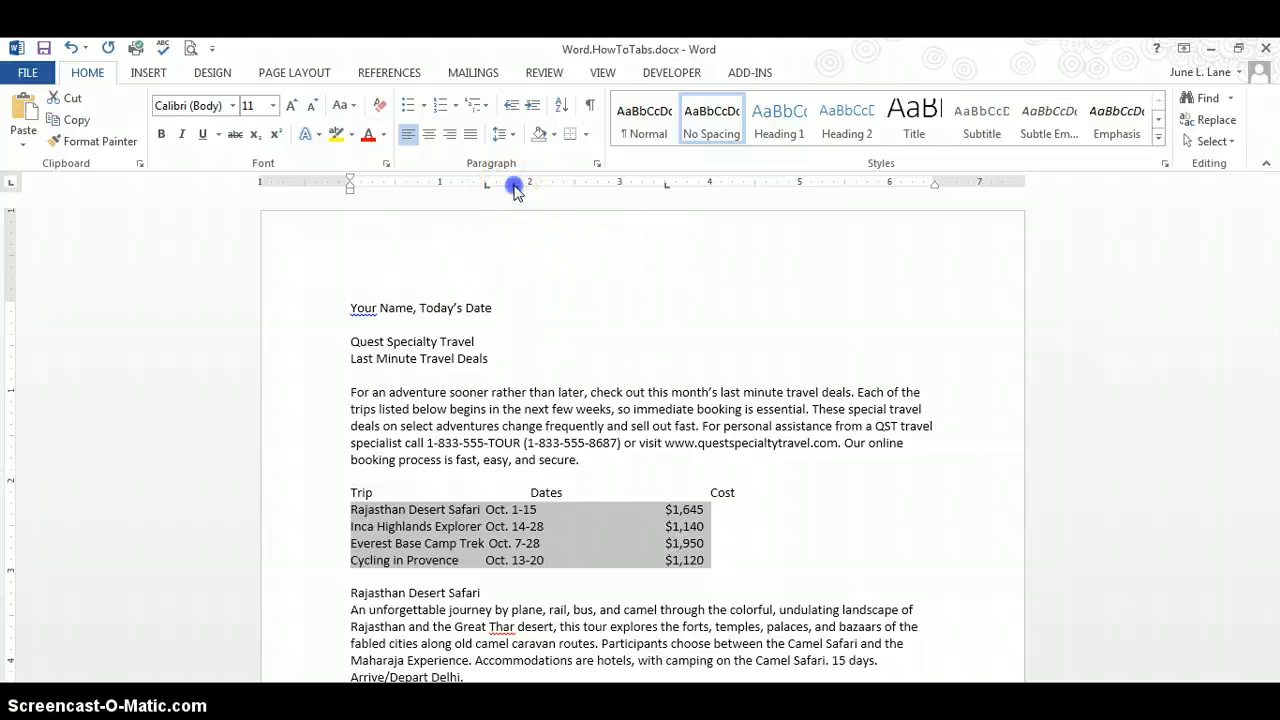
drag(517, 190, 533, 288)
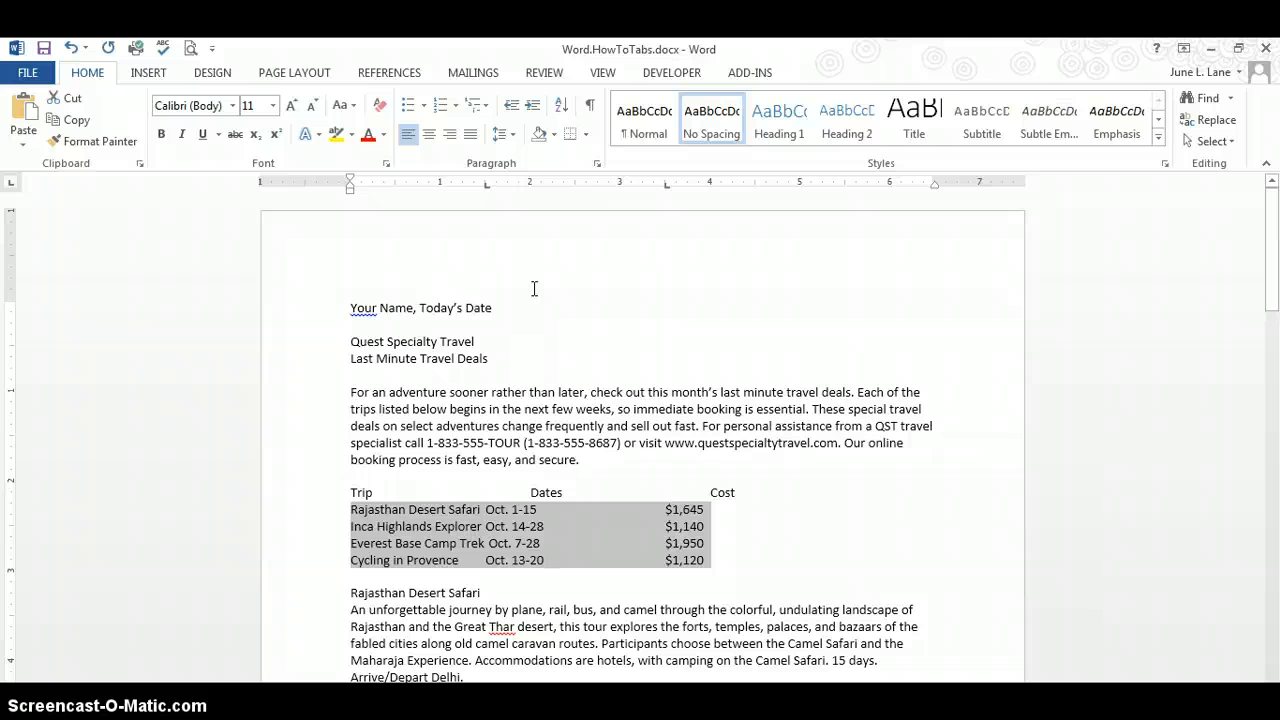
click(487, 195)
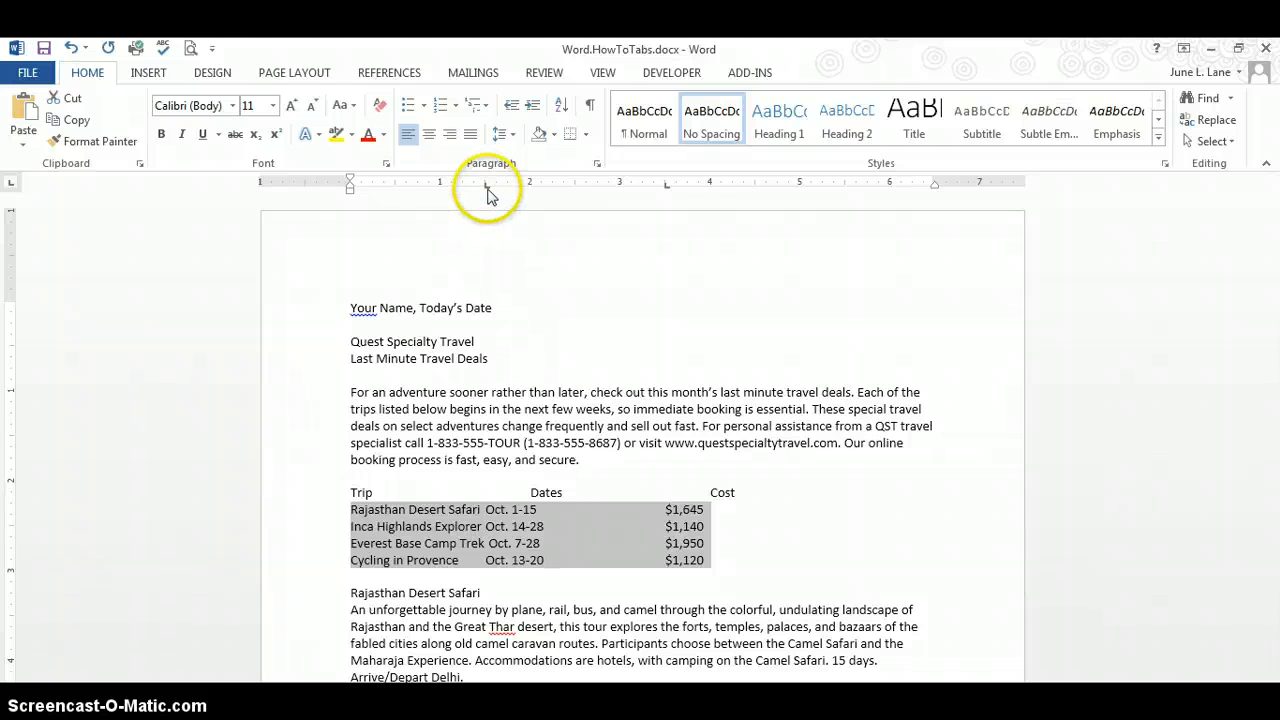
drag(489, 193, 520, 197)
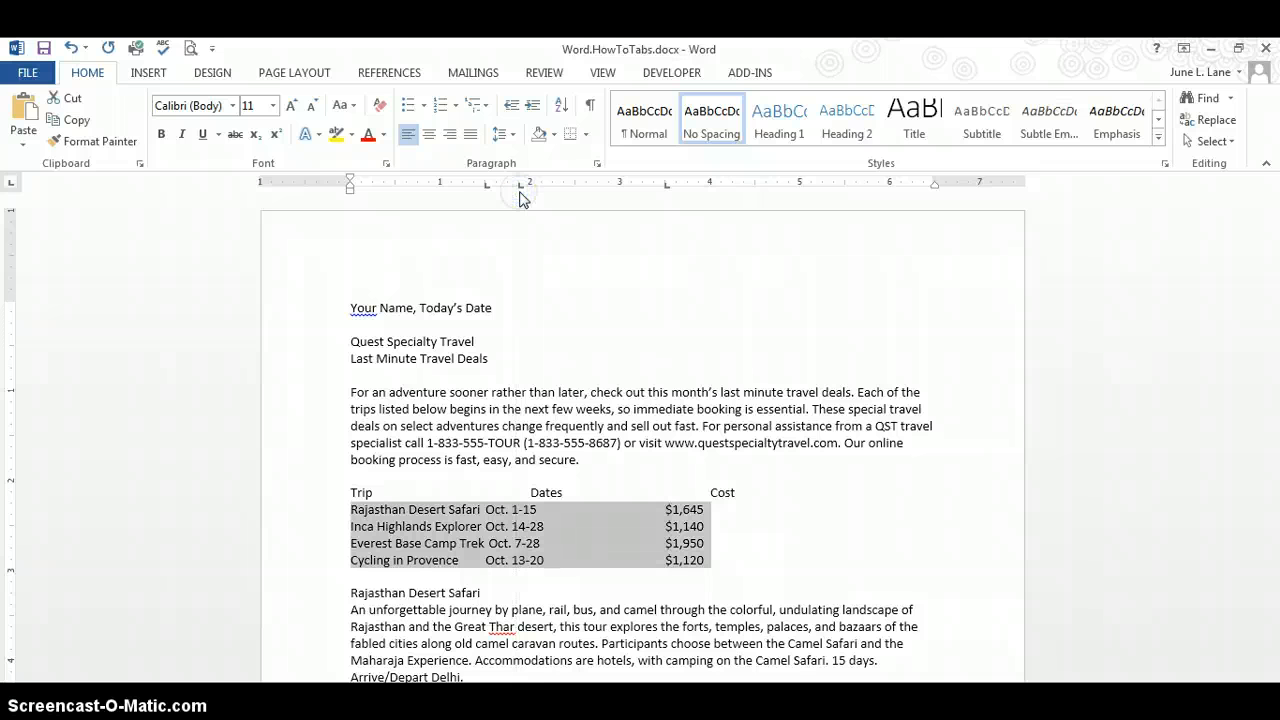
Remove the tab stop at about 1.5" from the four selected trip lines.
click(487, 192)
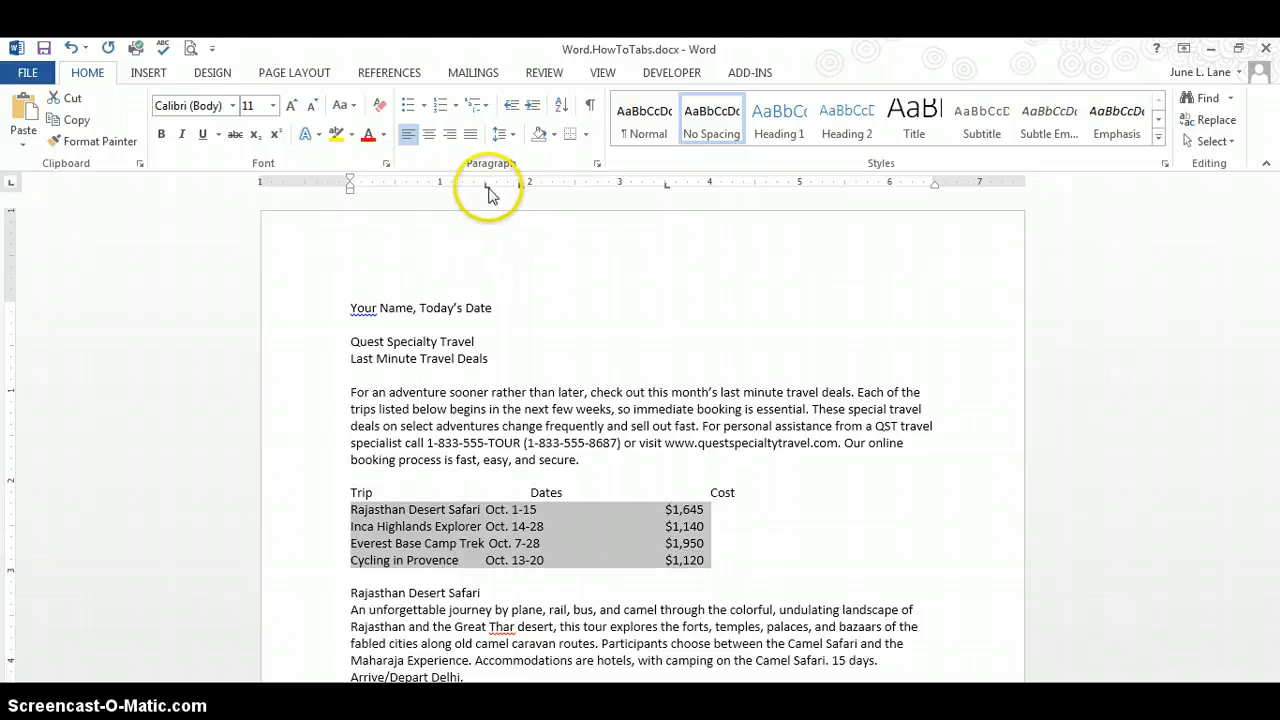
drag(488, 193, 496, 288)
drag(488, 193, 486, 252)
drag(487, 192, 487, 247)
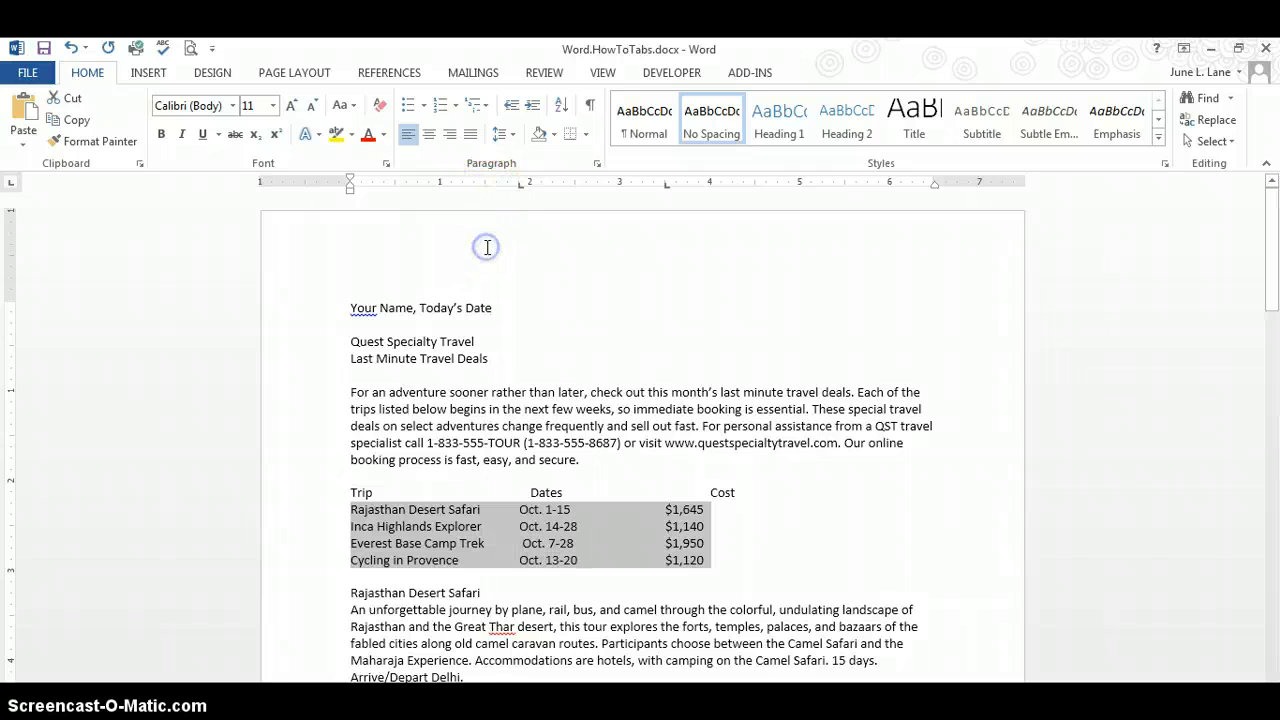
Show the formatting marks, delete the extra space before "Oct. 7-28" in the Everest Base Camp Trek line, and hide the marks again.
click(551, 543)
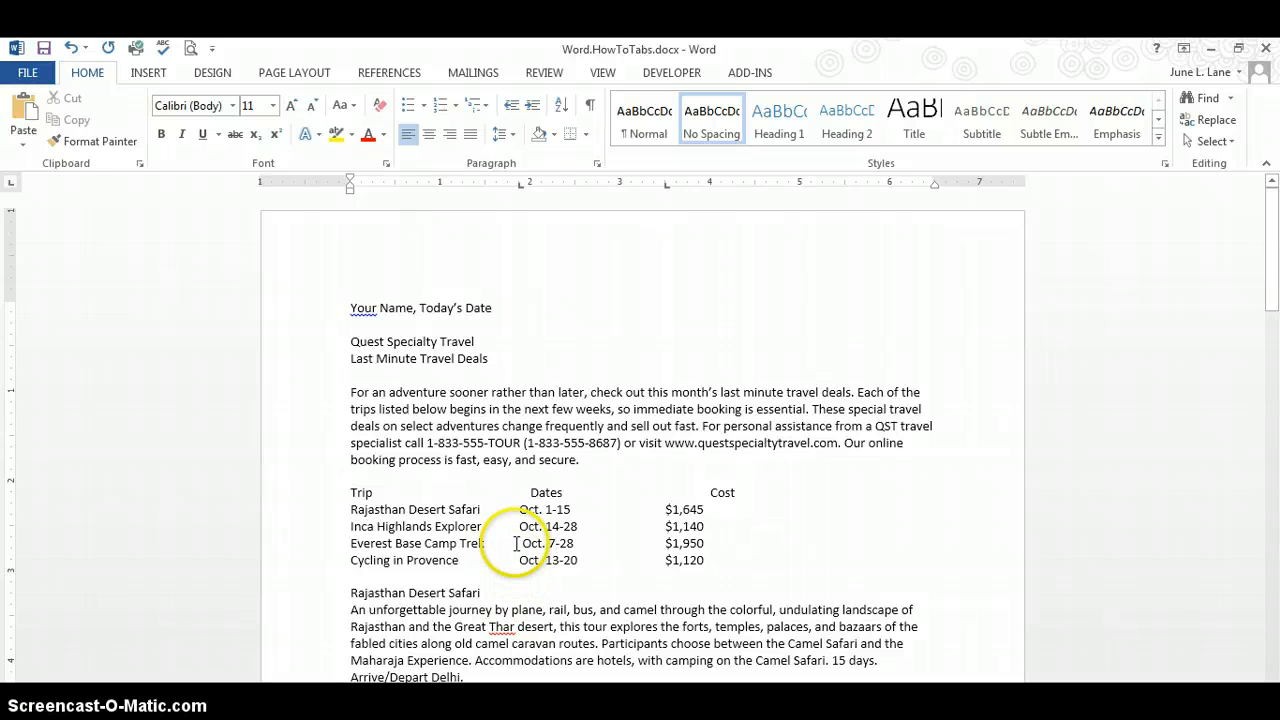
click(589, 105)
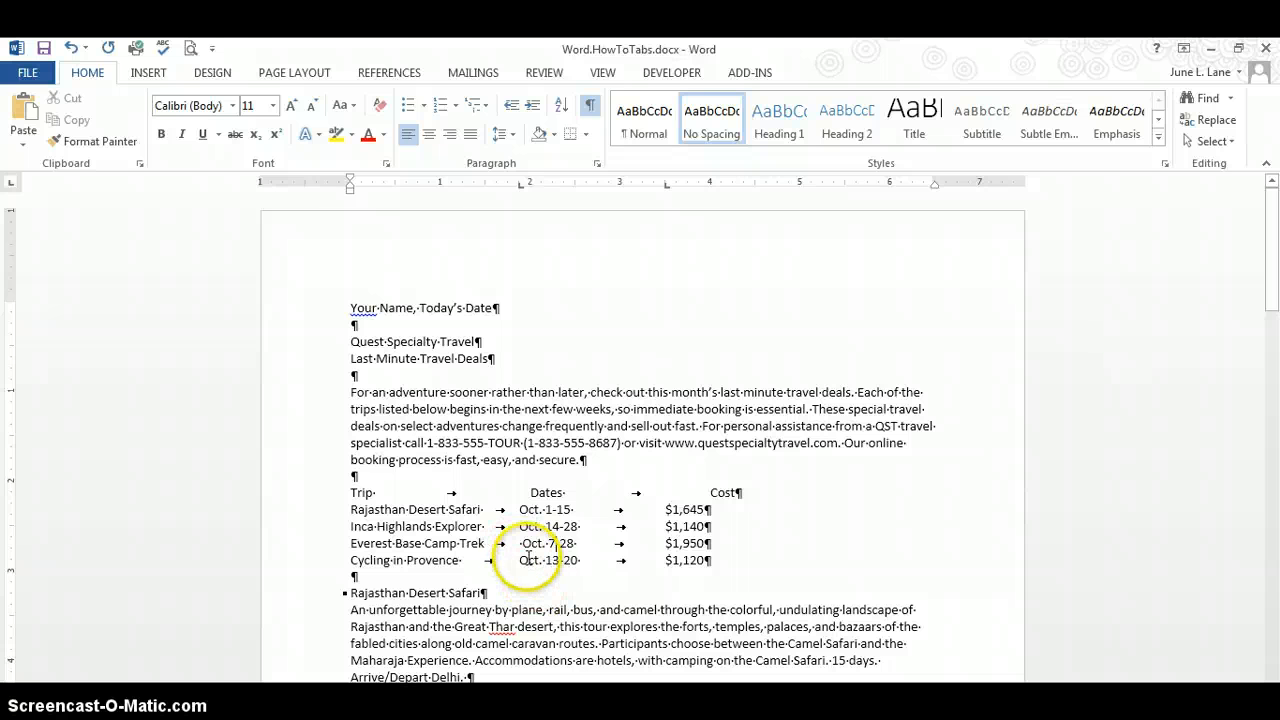
click(521, 543)
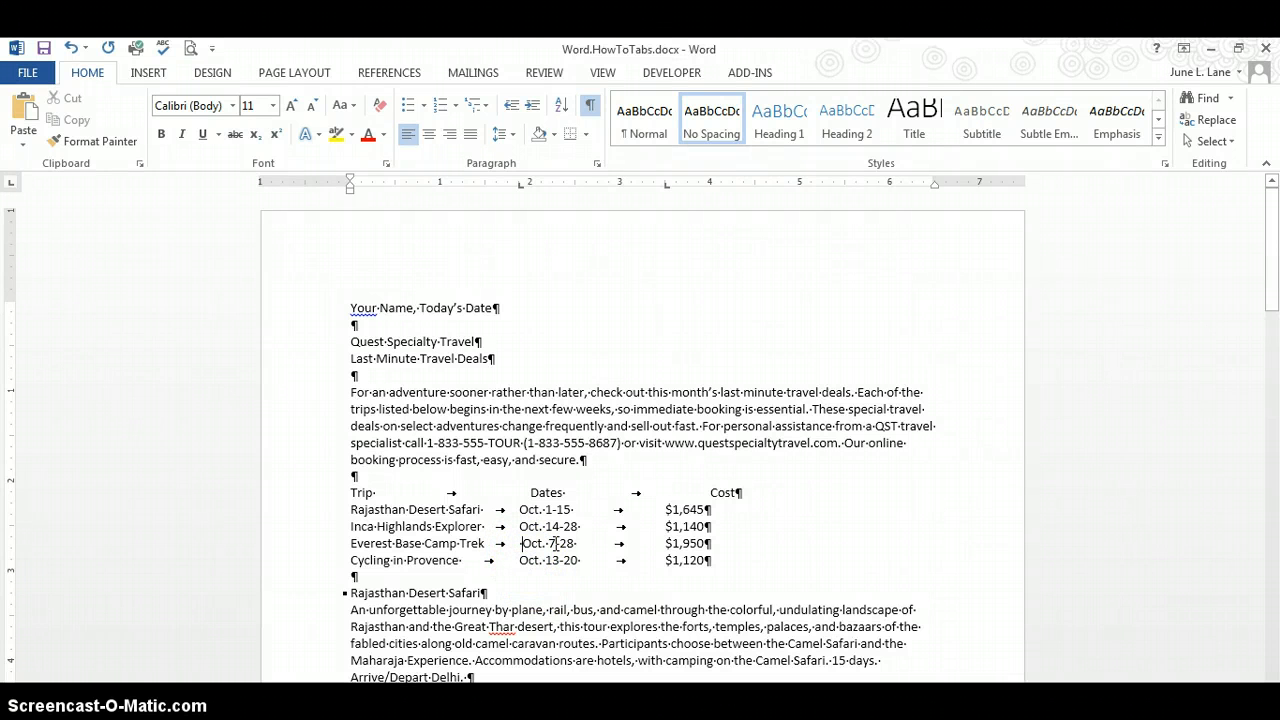
key(BackSpace)
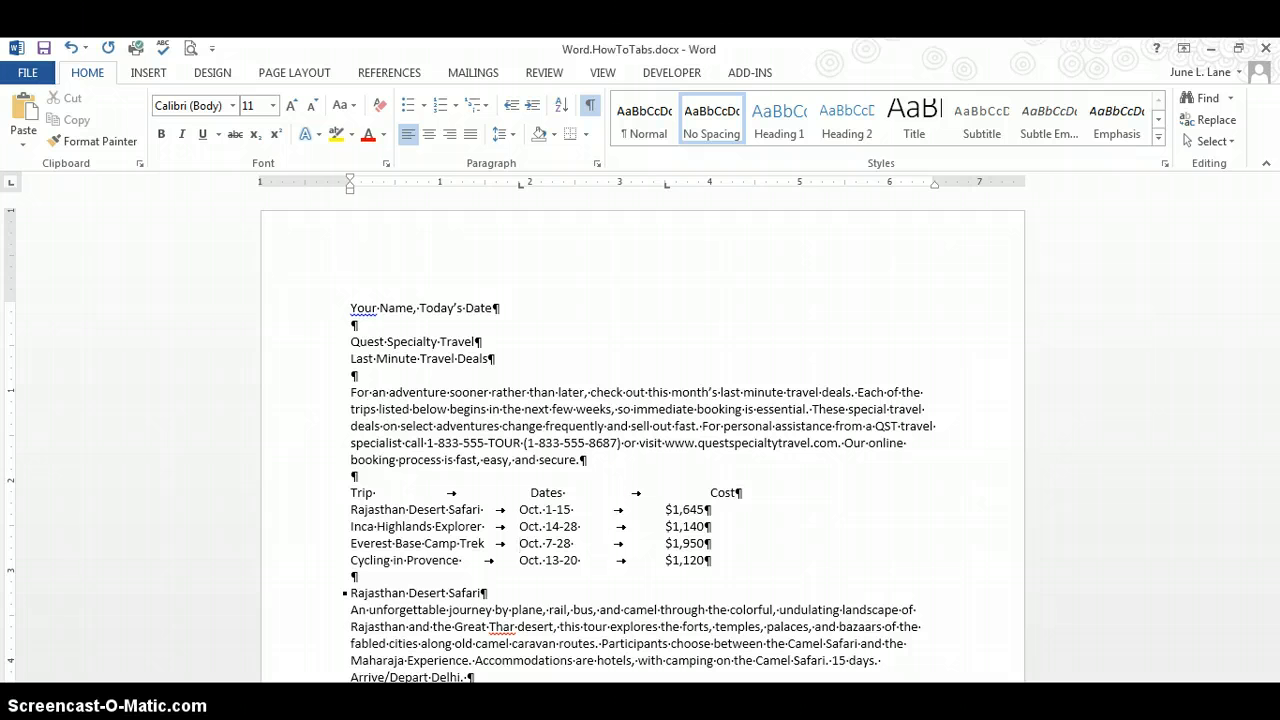
click(590, 105)
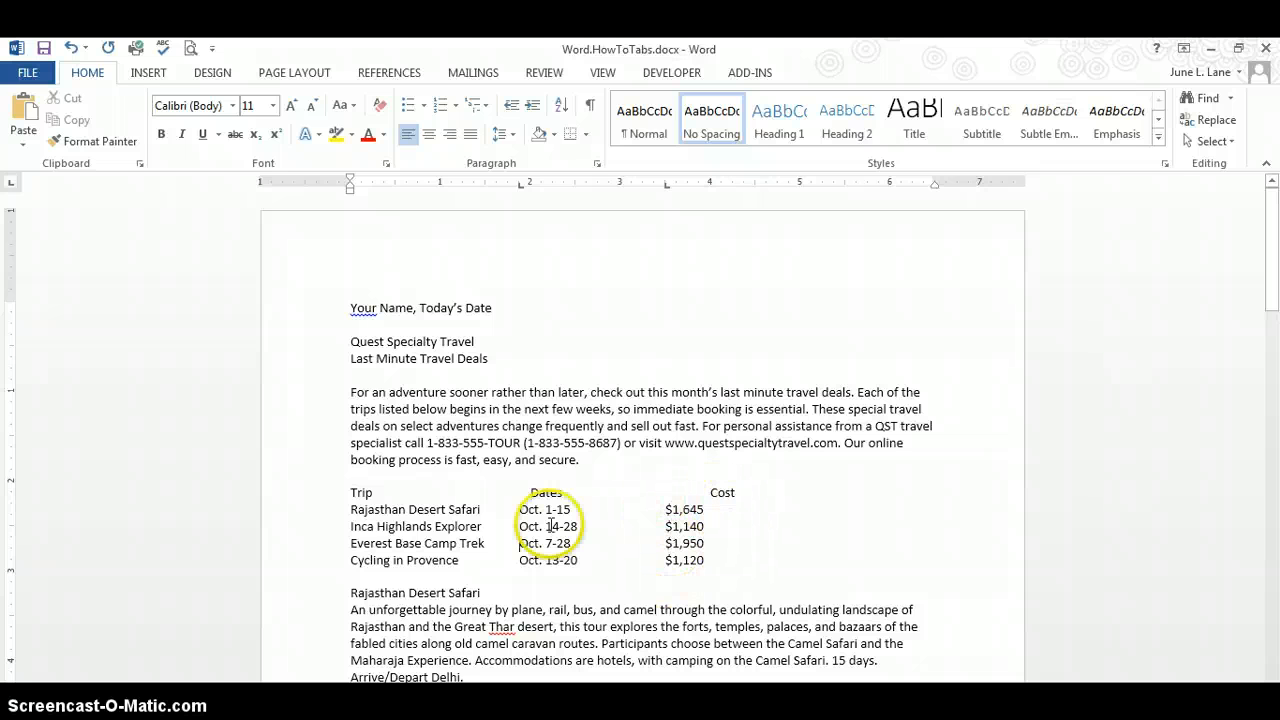
Move the second tab stop of the four trip lines to about 3.9" on the ruler to place the prices under "Cost".
drag(349, 509, 706, 558)
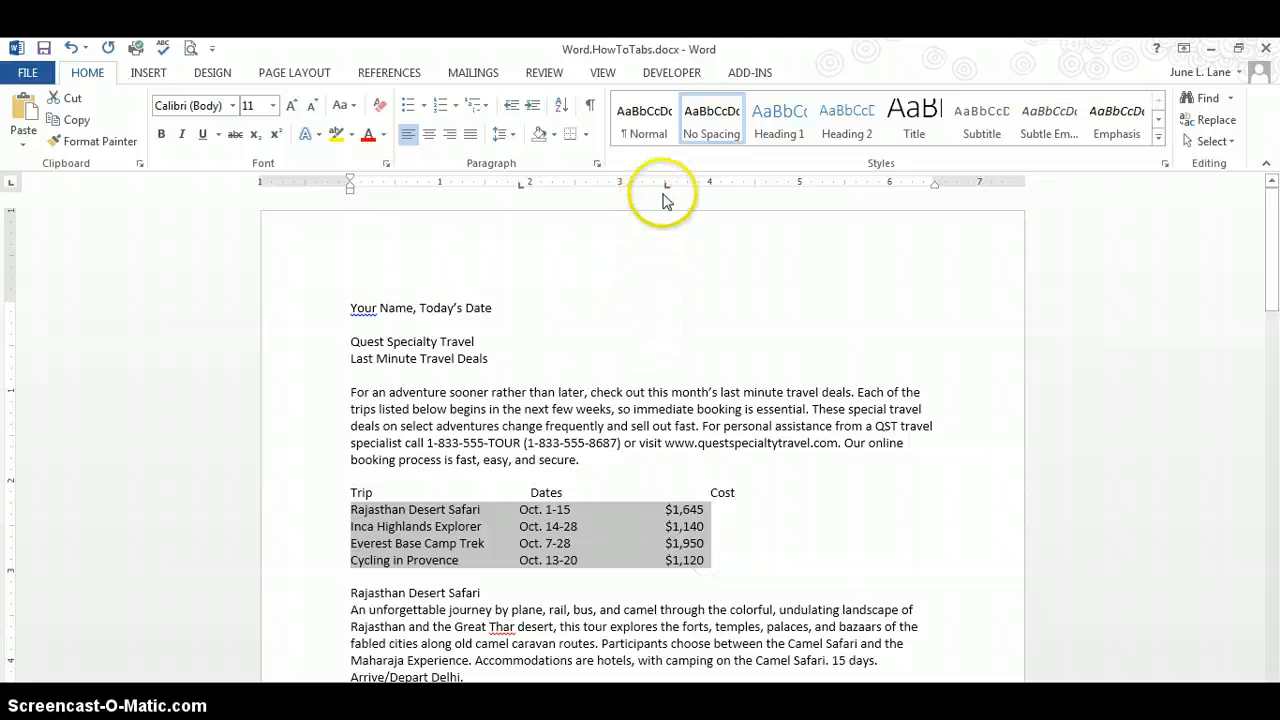
drag(667, 188, 722, 197)
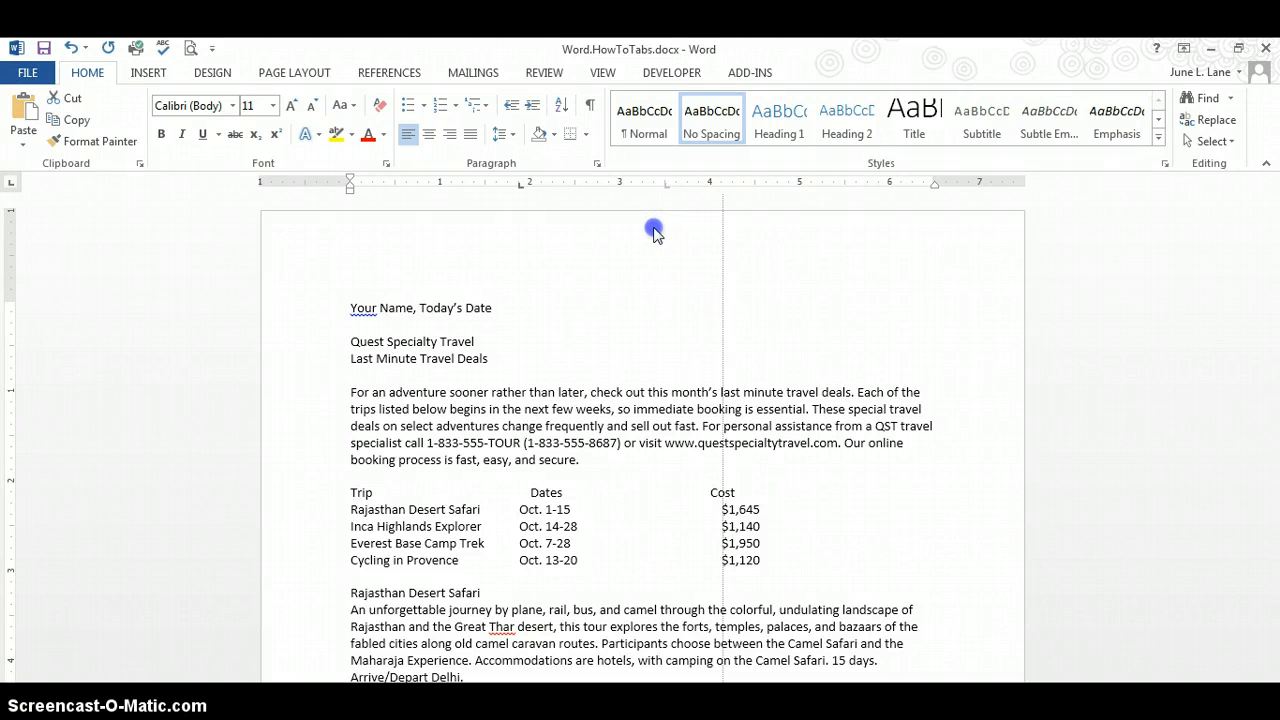
drag(655, 232, 703, 188)
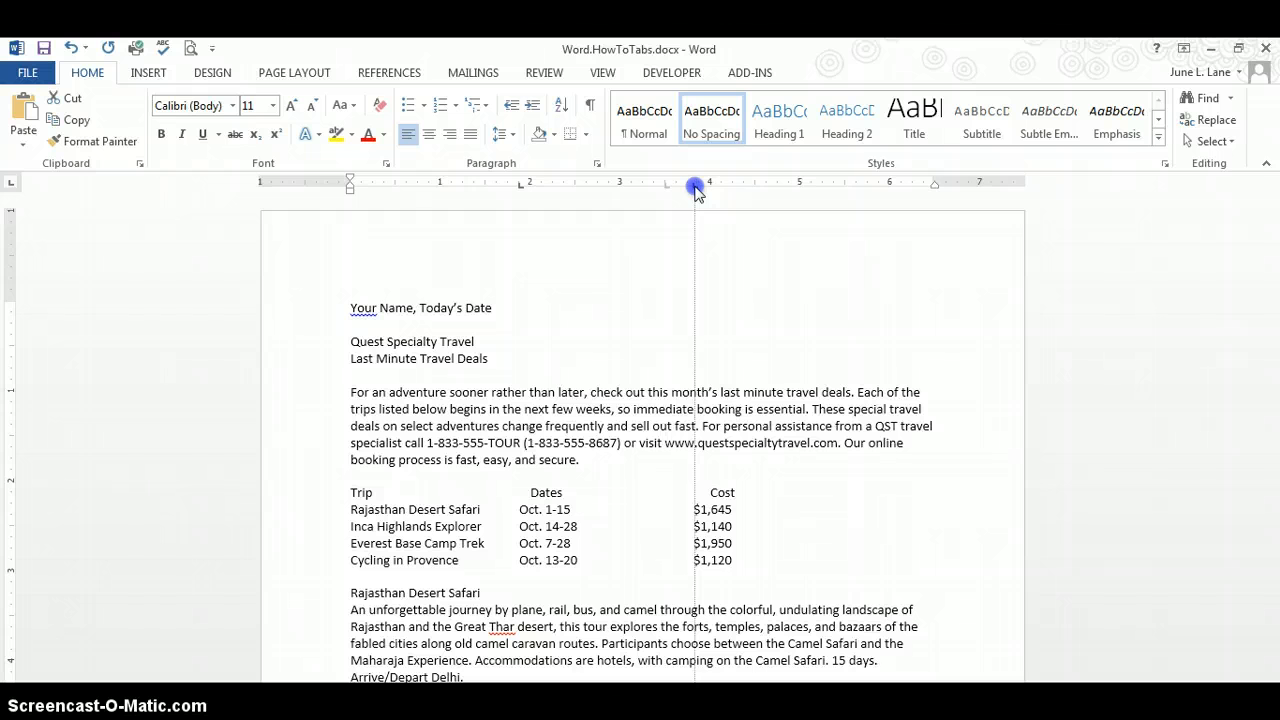
drag(695, 187, 698, 188)
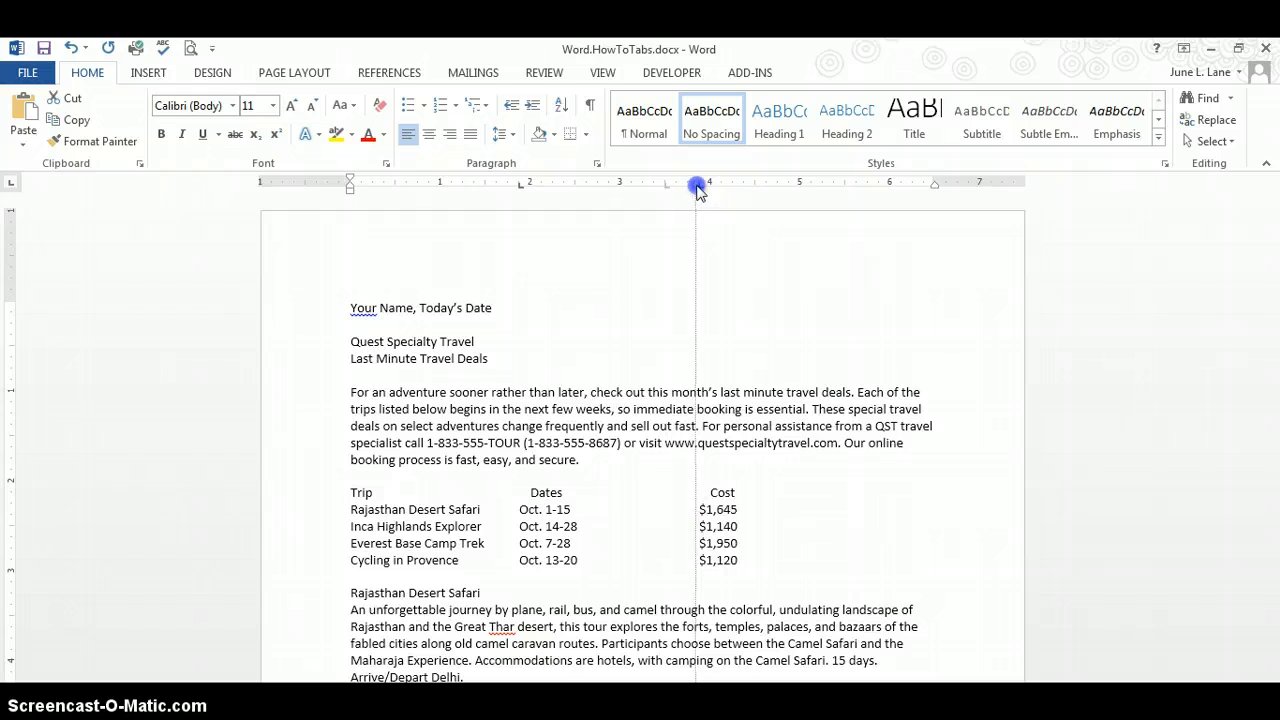
drag(698, 188, 696, 187)
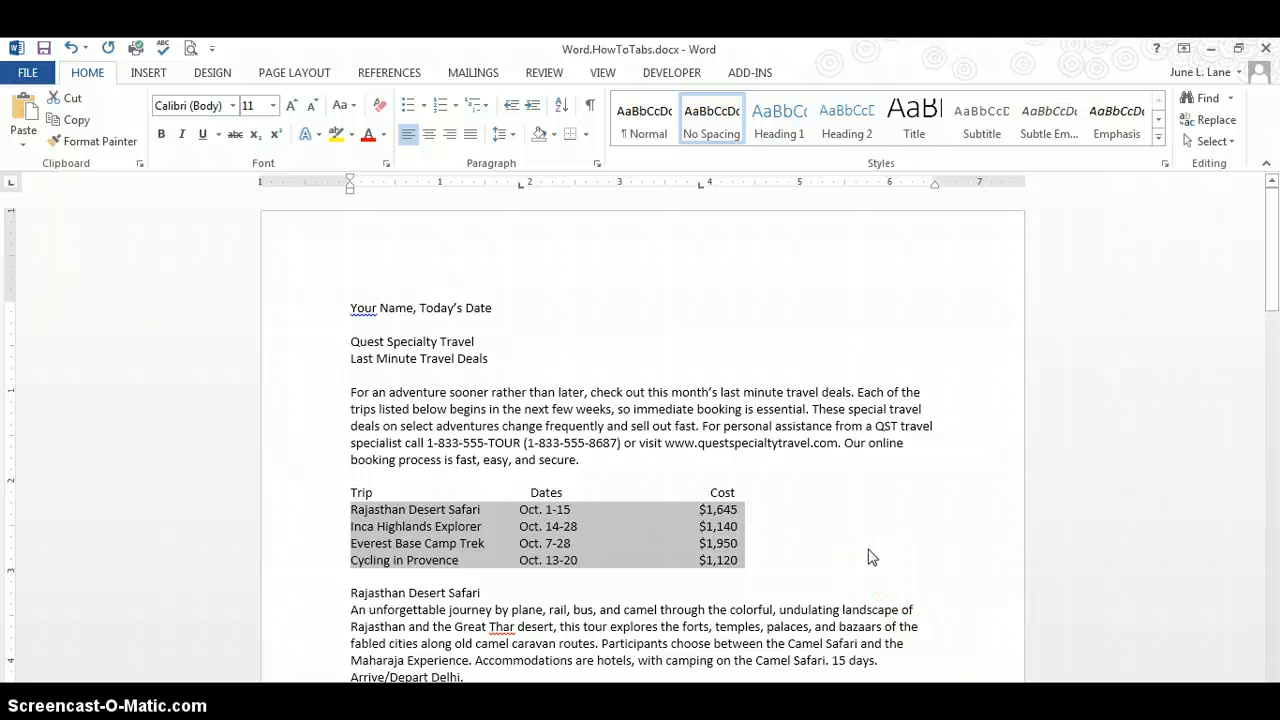
click(866, 546)
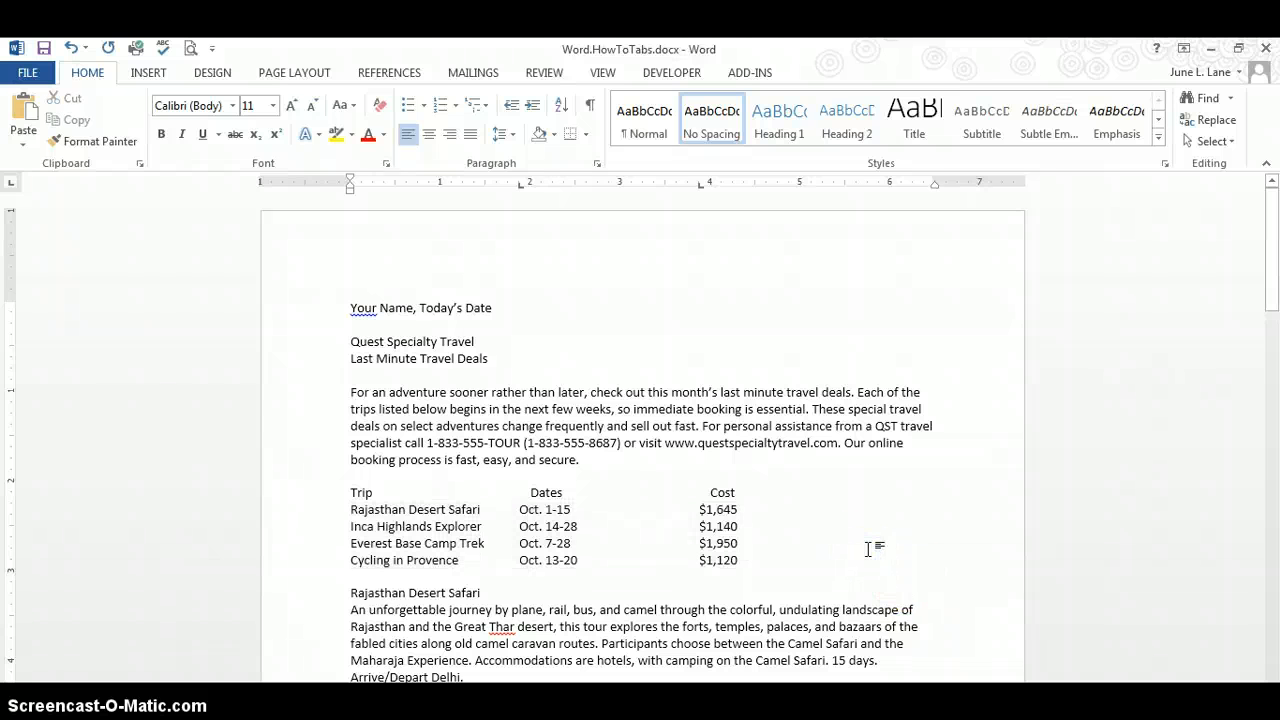